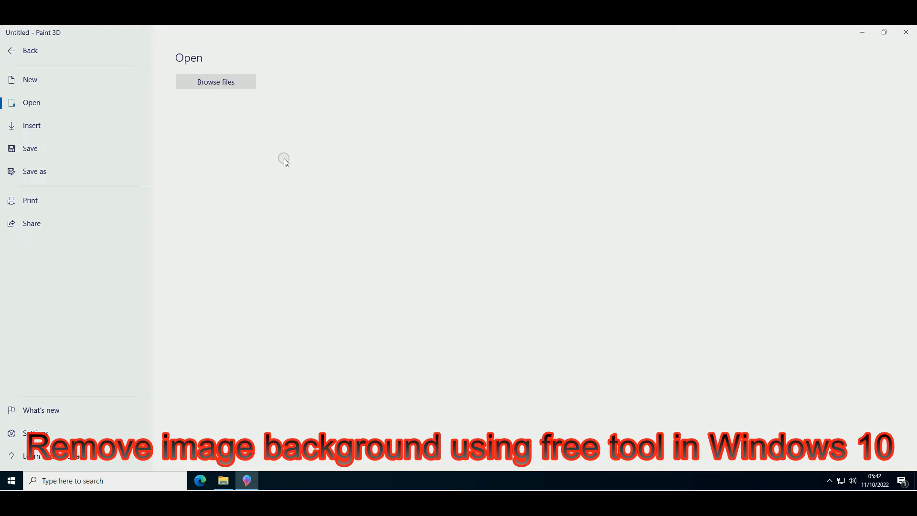
# Open the woman image from the Pictures folder
pyautogui.click(203, 84)
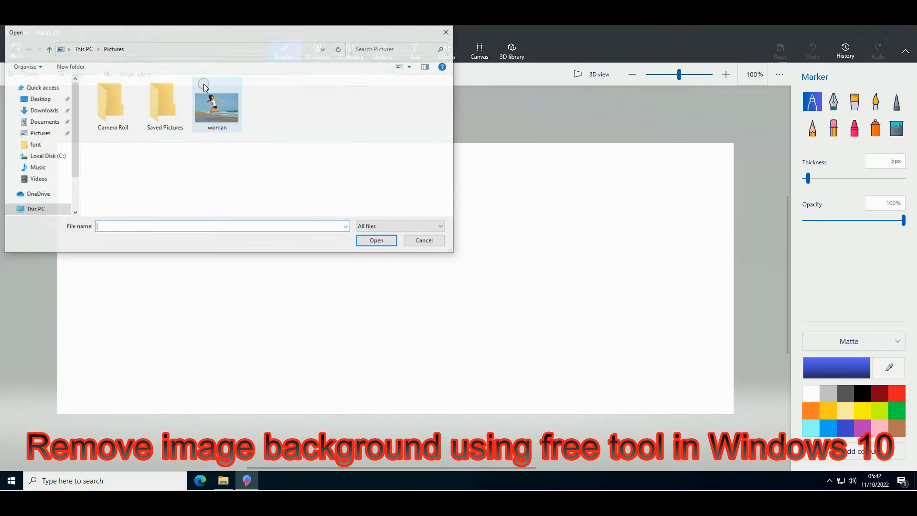
pyautogui.click(222, 118)
pyautogui.click(368, 241)
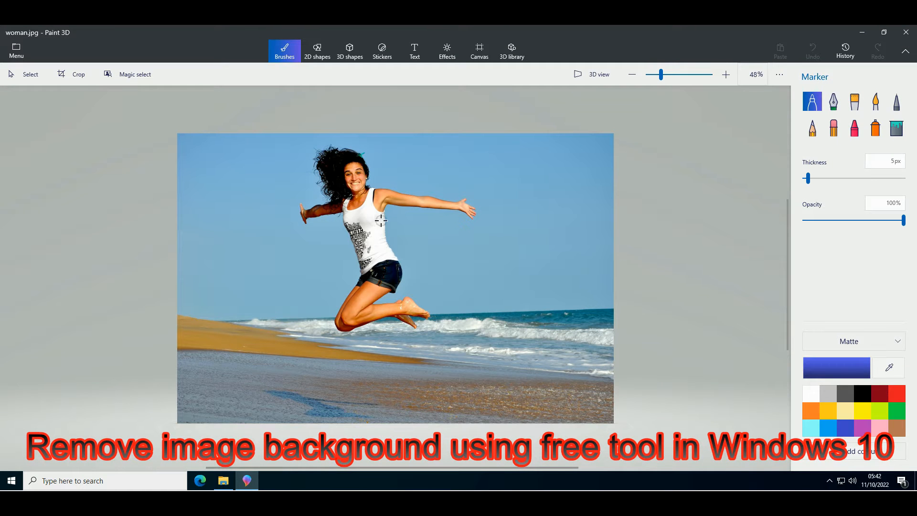
# Start Magic select, fit the focus box tightly around the jumping woman, and continue to refining the cutout
pyautogui.click(138, 77)
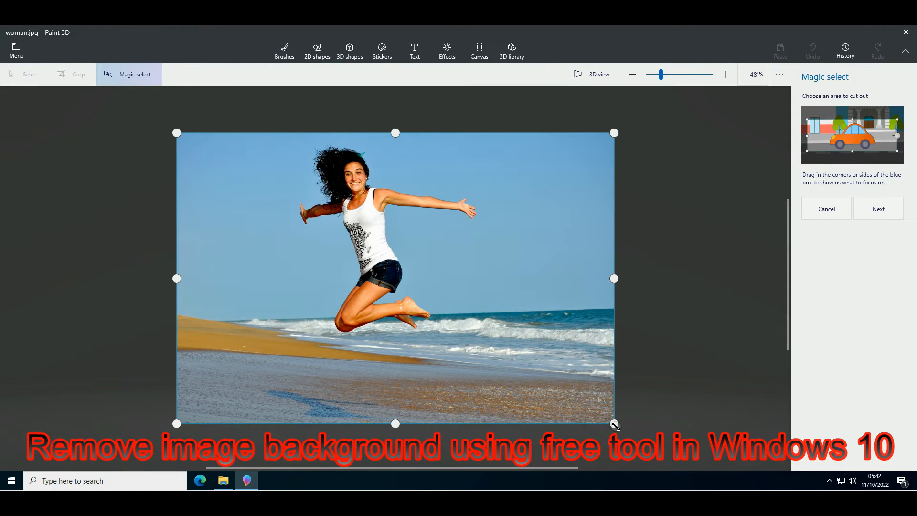
pyautogui.moveTo(615, 424); pyautogui.dragTo(478, 335)
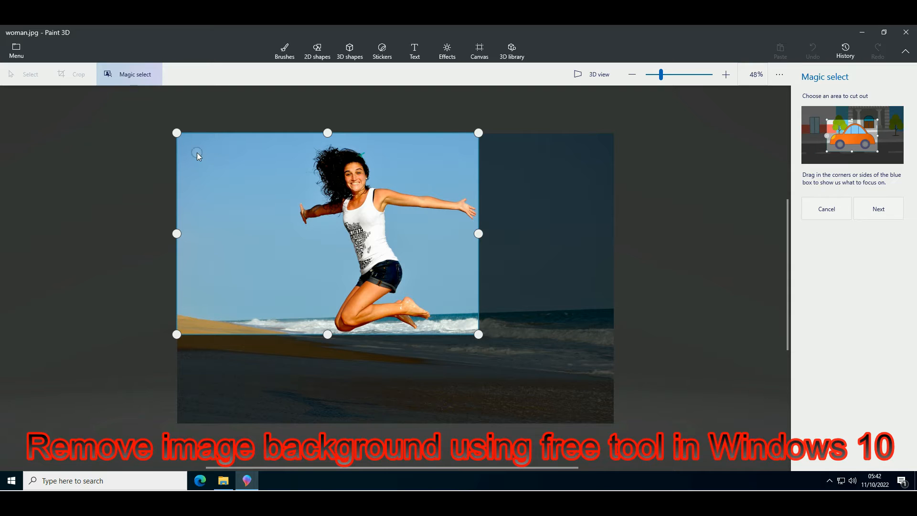
pyautogui.moveTo(174, 134); pyautogui.dragTo(291, 141)
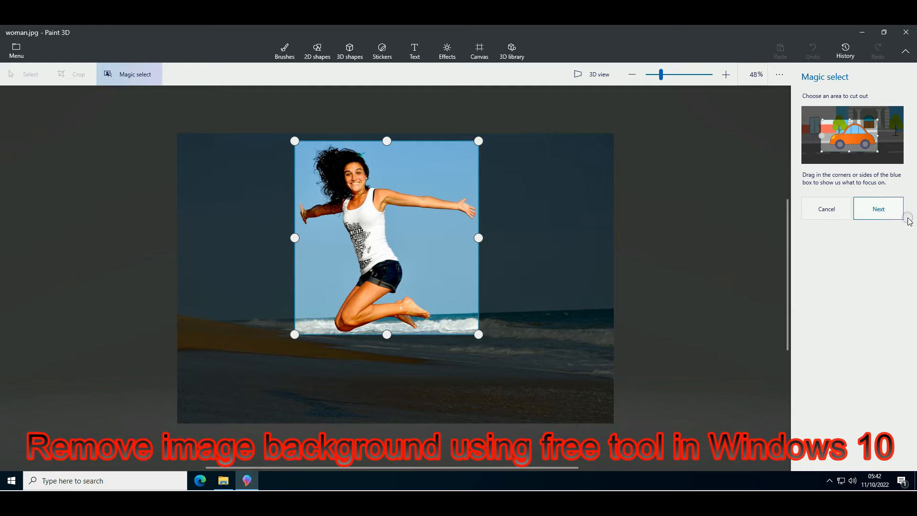
pyautogui.click(880, 212)
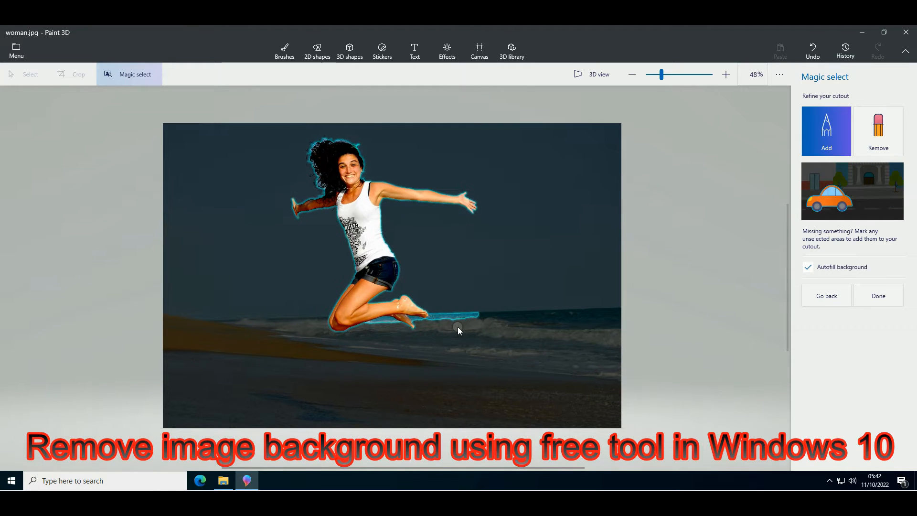
# Remove the sea patches beside the feet and beneath the lower leg from the cutout
pyautogui.scroll(2, 457, 327)
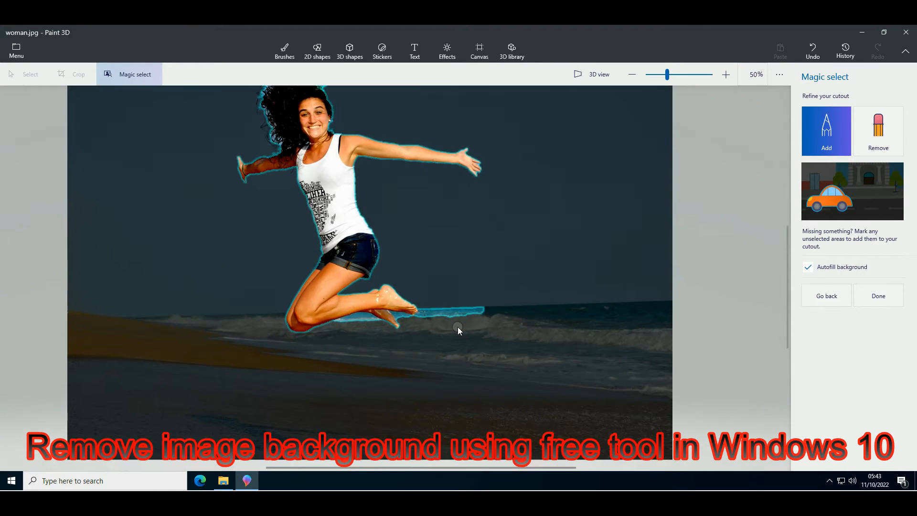
pyautogui.scroll(2, 458, 329)
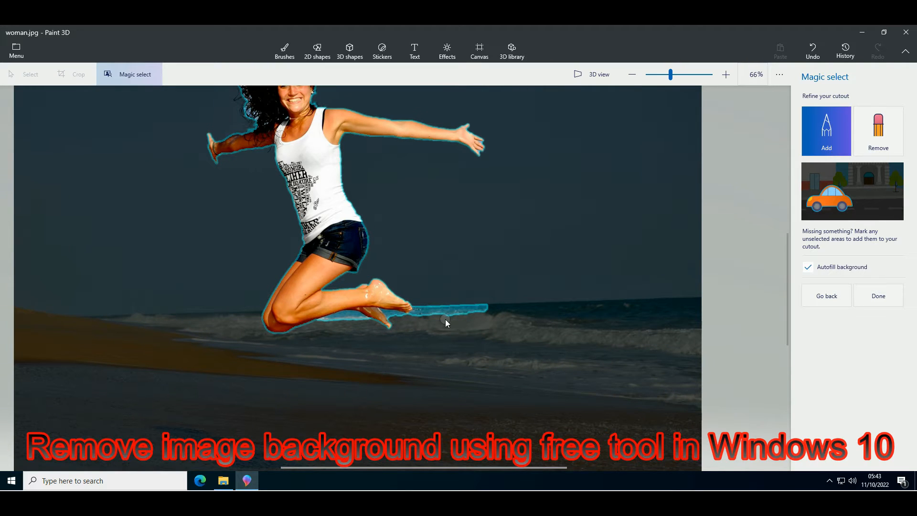
pyautogui.scroll(1, 414, 313)
pyautogui.scroll(2, 451, 308)
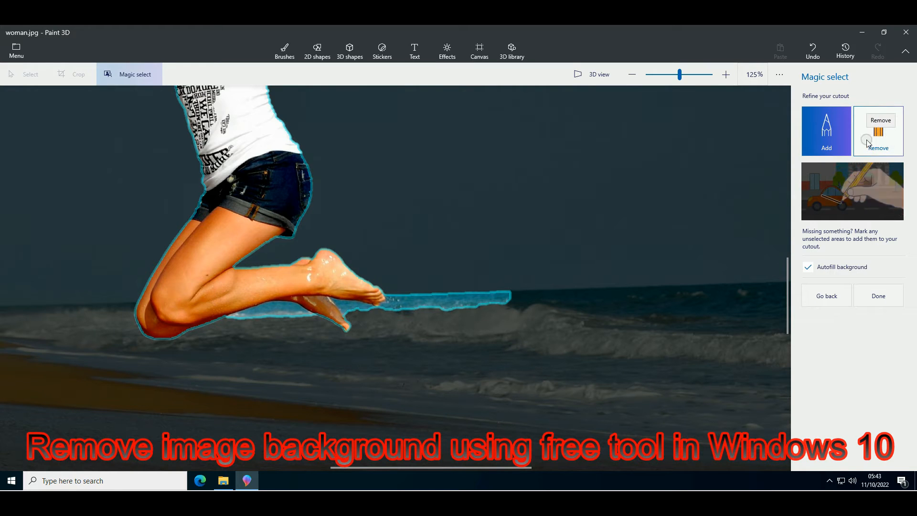
pyautogui.click(881, 140)
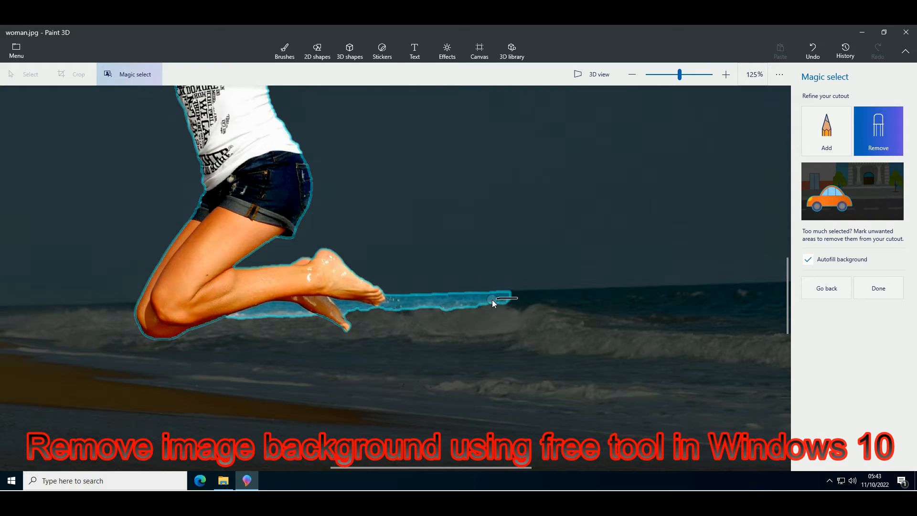
pyautogui.moveTo(426, 302)
pyautogui.mouseDown()
pyautogui.moveTo(385, 306)
pyautogui.moveTo(394, 314)
pyautogui.mouseUp()
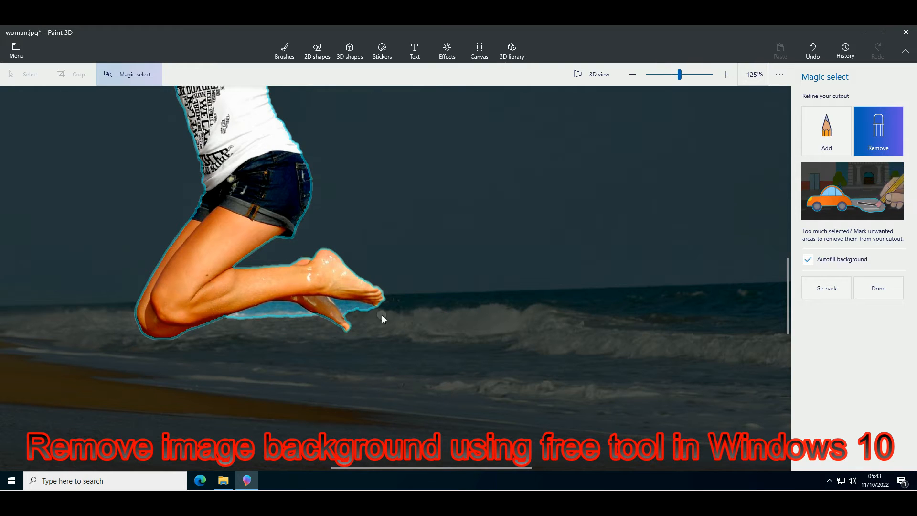
pyautogui.moveTo(367, 307)
pyautogui.mouseDown()
pyautogui.moveTo(335, 302)
pyautogui.moveTo(364, 307)
pyautogui.mouseUp()
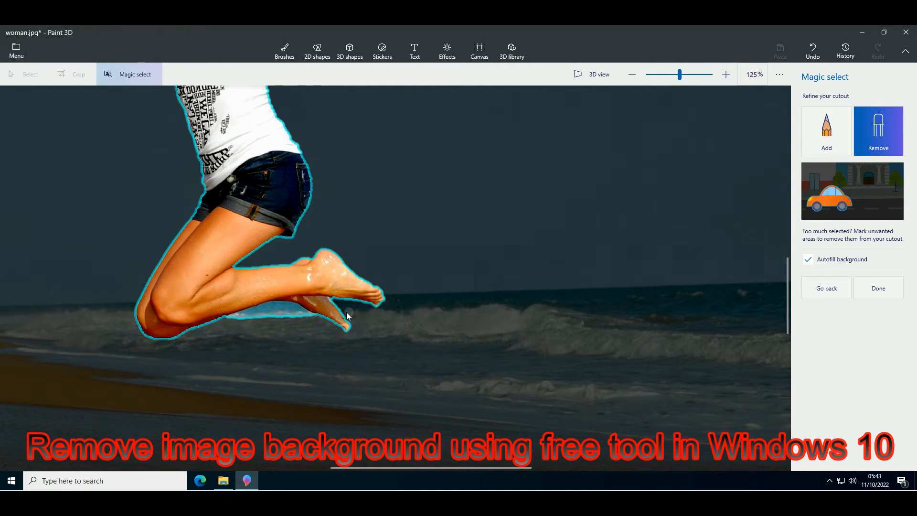
pyautogui.click(863, 141)
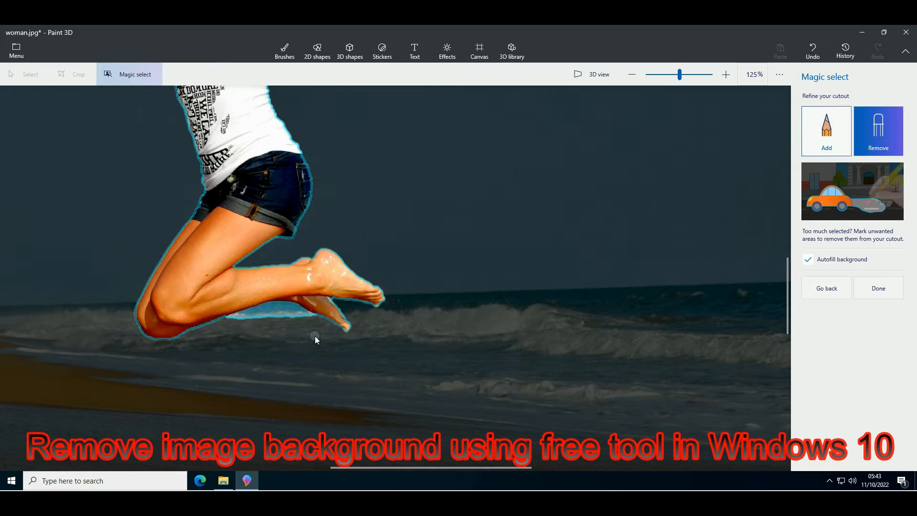
pyautogui.moveTo(302, 317)
pyautogui.mouseDown()
pyautogui.moveTo(290, 309)
pyautogui.moveTo(238, 315)
pyautogui.mouseUp()
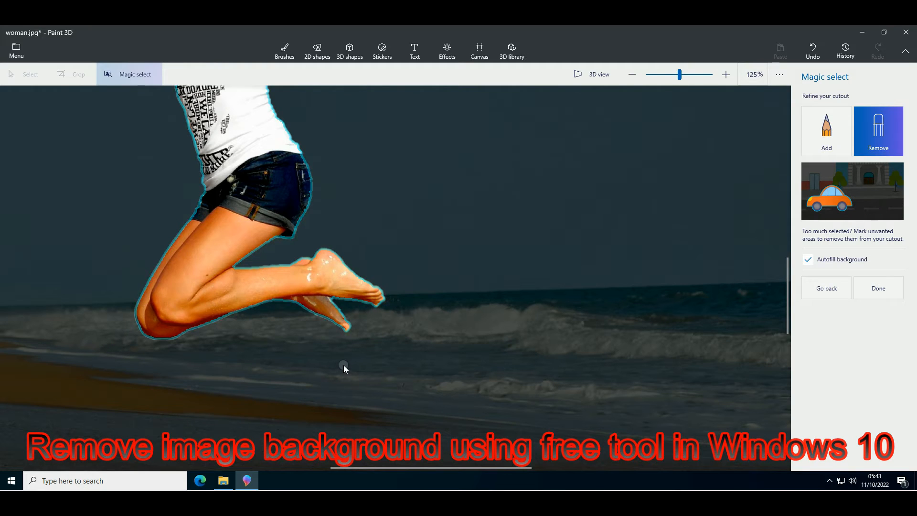
# Examine the cutout outline around the woman's legs and feet up close
pyautogui.scroll(1, 527, 337)
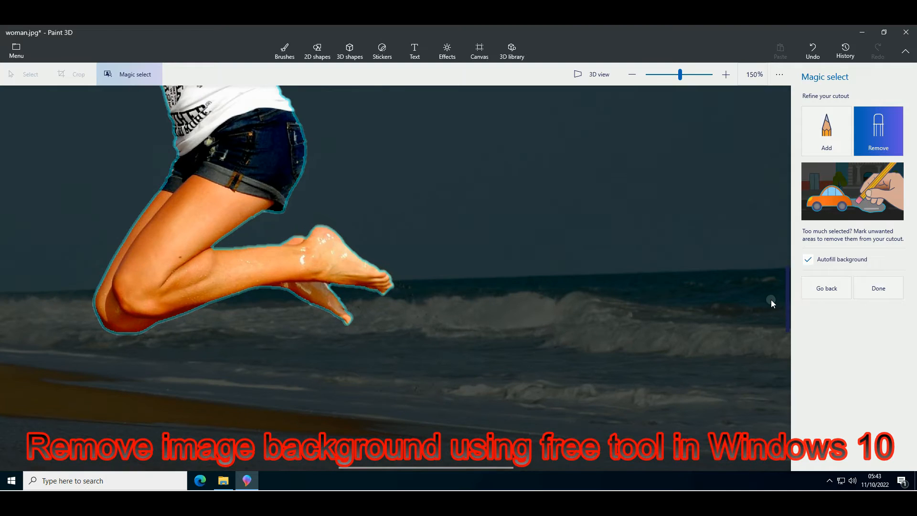
pyautogui.scroll(1, 388, 334)
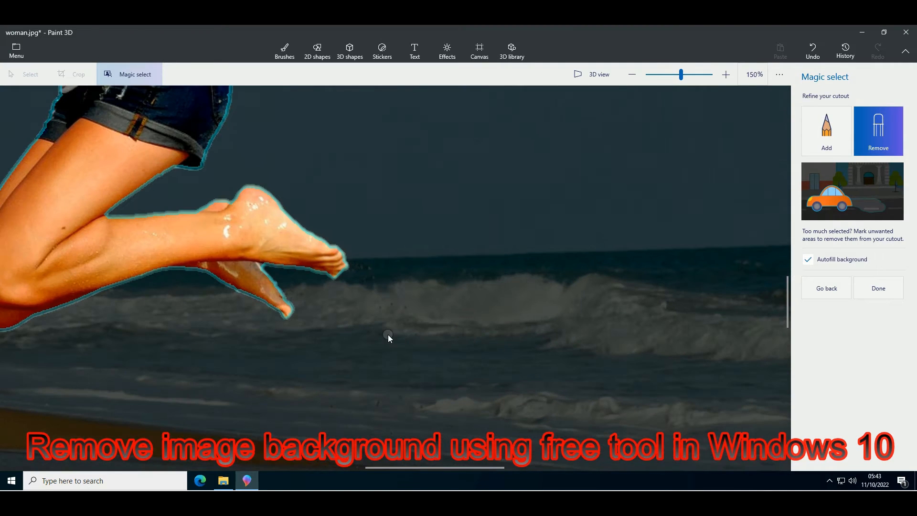
pyautogui.scroll(1, 387, 334)
pyautogui.scroll(-1, 388, 334)
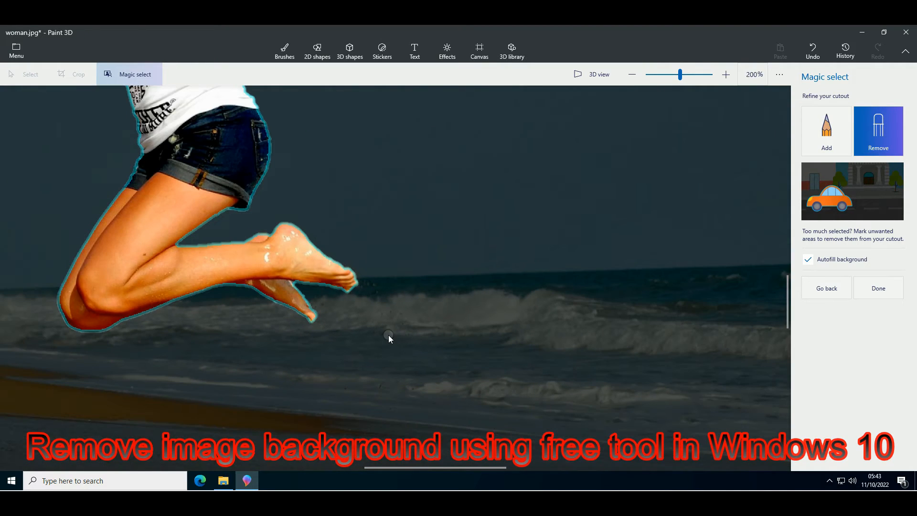
pyautogui.scroll(-1, 388, 334)
pyautogui.scroll(-1, 389, 338)
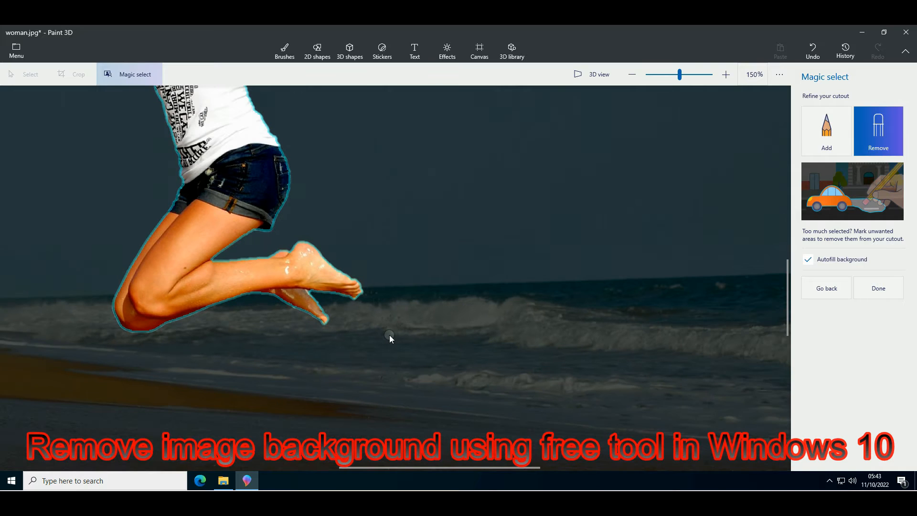
pyautogui.scroll(-1, 389, 335)
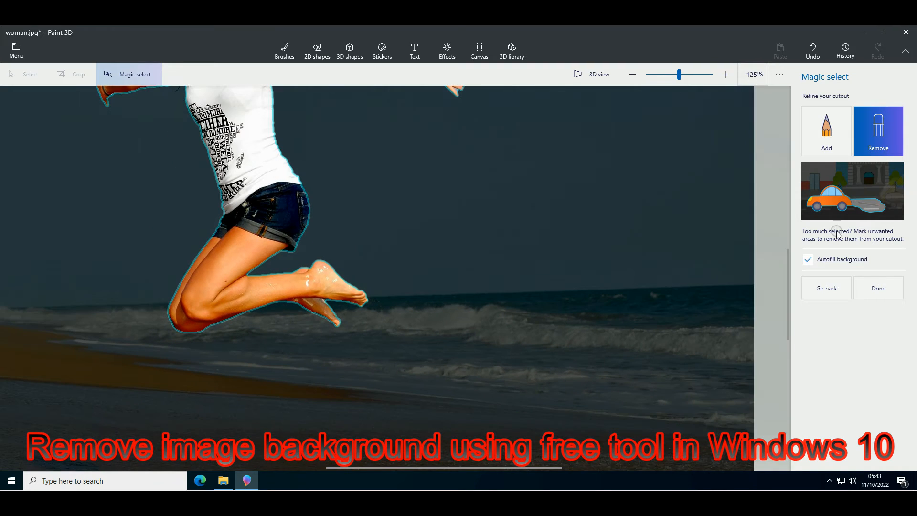
pyautogui.scroll(-1, 578, 275)
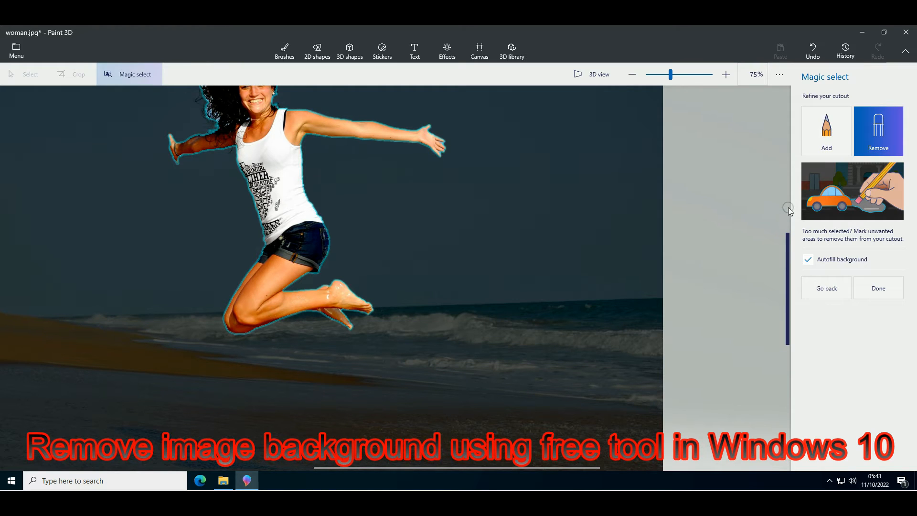
# Remove the stray area beside the top of the head from the cutout and add the missing curls along the outer edge of the hair
pyautogui.click(787, 181)
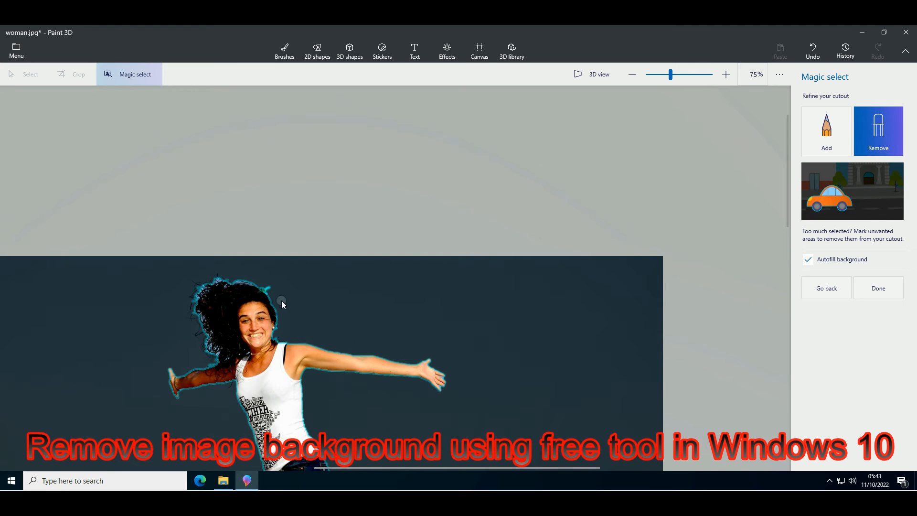
pyautogui.click(270, 290)
pyautogui.click(823, 139)
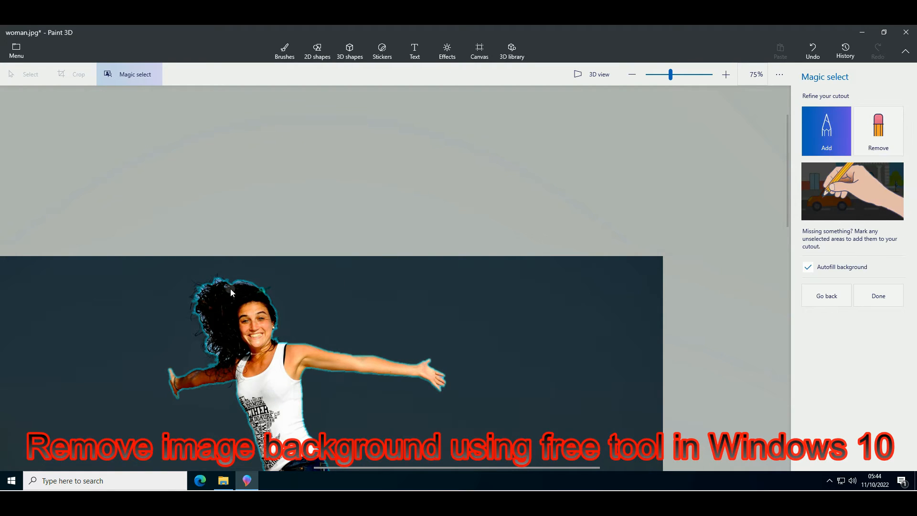
pyautogui.moveTo(217, 279); pyautogui.dragTo(194, 299)
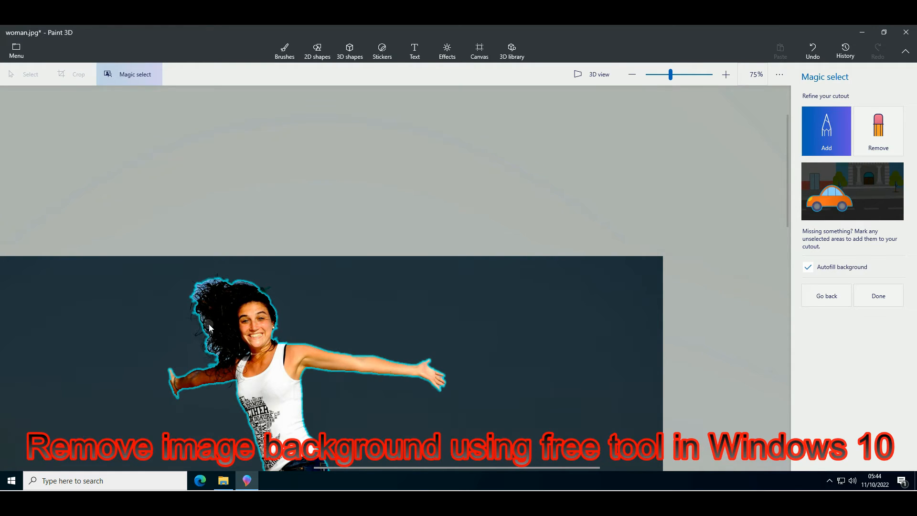
pyautogui.moveTo(206, 329); pyautogui.dragTo(199, 334)
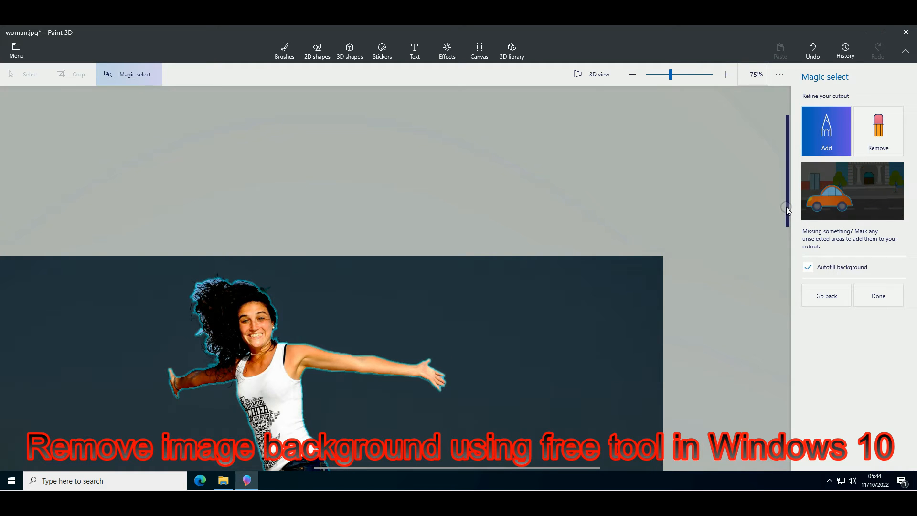
# Remove the sky between the upper fingers of the hand reaching over the sea from the cutout, and add the clipped fingertip back
pyautogui.moveTo(786, 223); pyautogui.dragTo(780, 277)
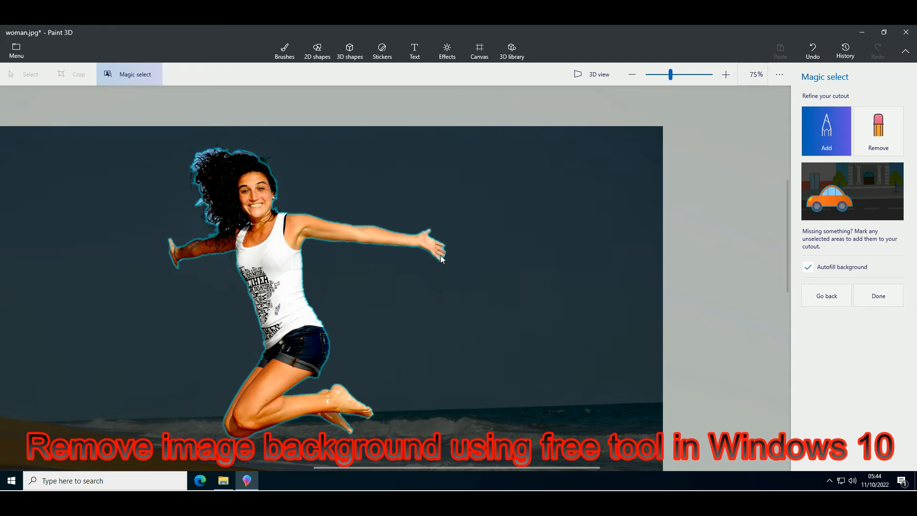
pyautogui.scroll(2, 440, 258)
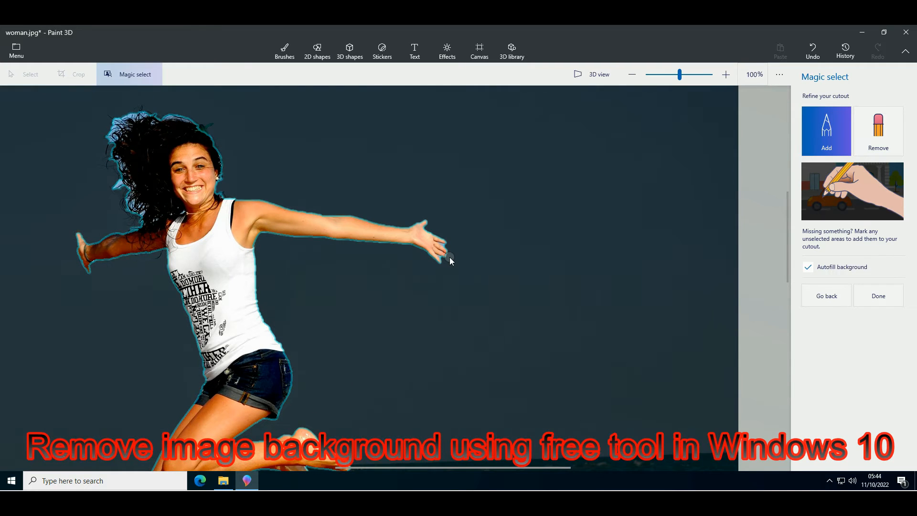
pyautogui.scroll(1, 447, 253)
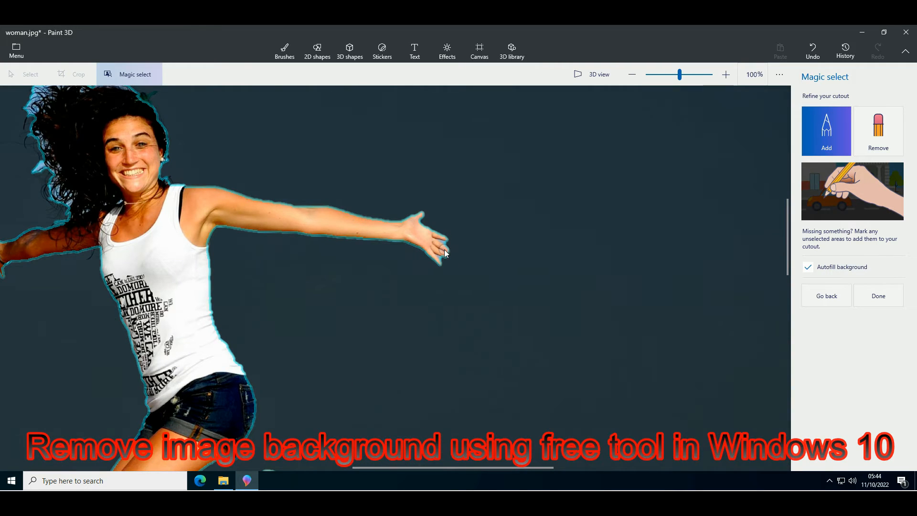
pyautogui.scroll(1, 444, 250)
pyautogui.scroll(1, 447, 253)
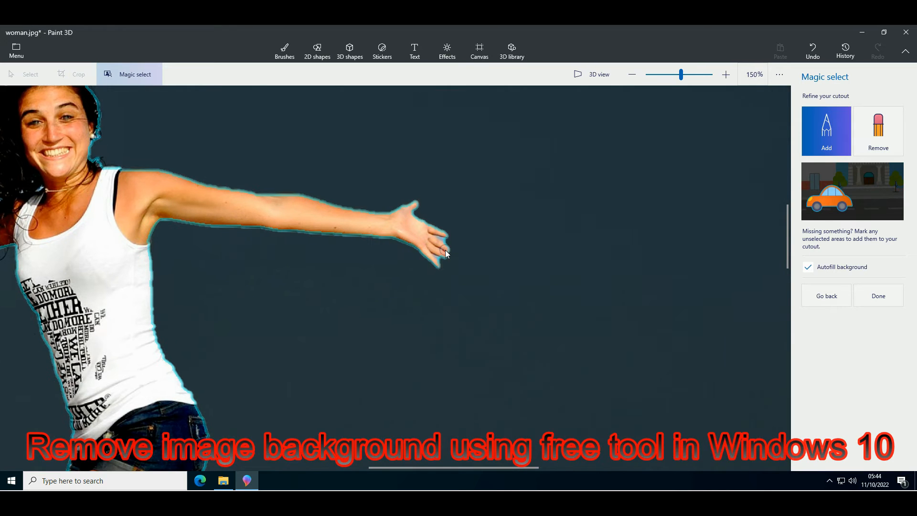
pyautogui.scroll(1, 446, 253)
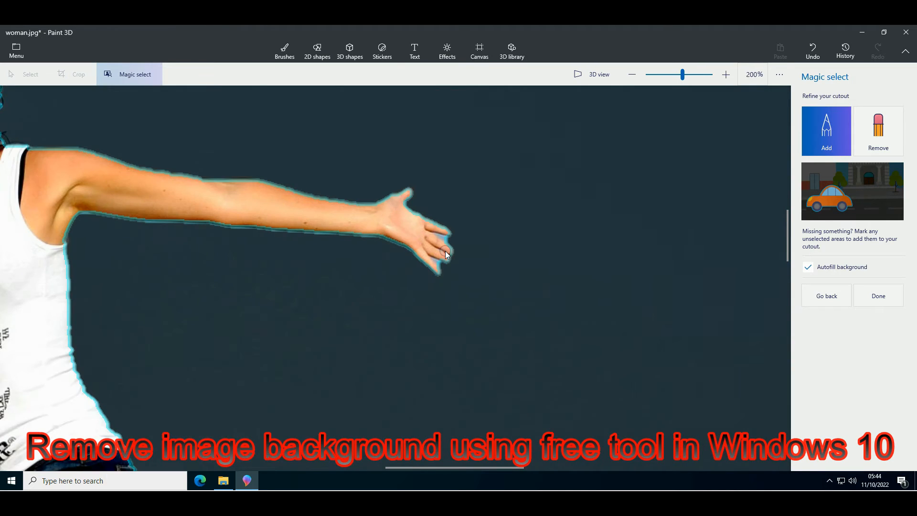
pyautogui.scroll(1, 445, 250)
pyautogui.scroll(1, 444, 244)
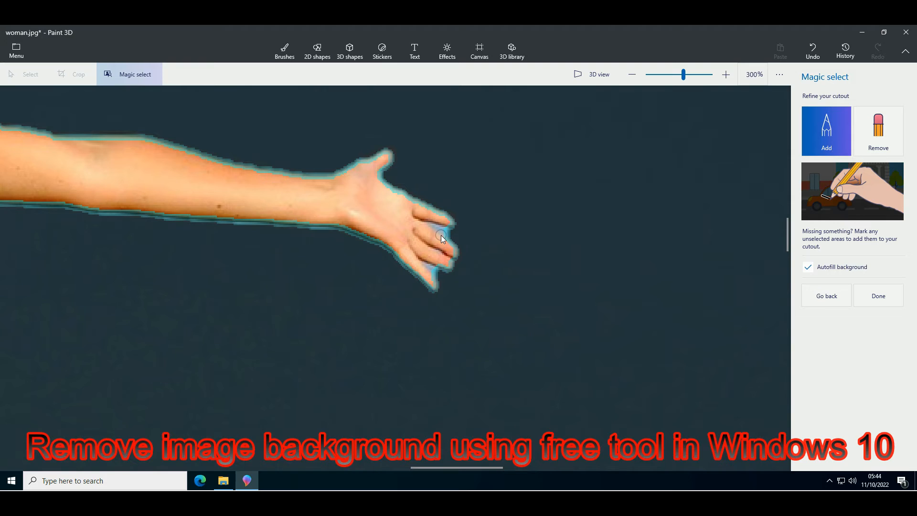
pyautogui.scroll(1, 476, 259)
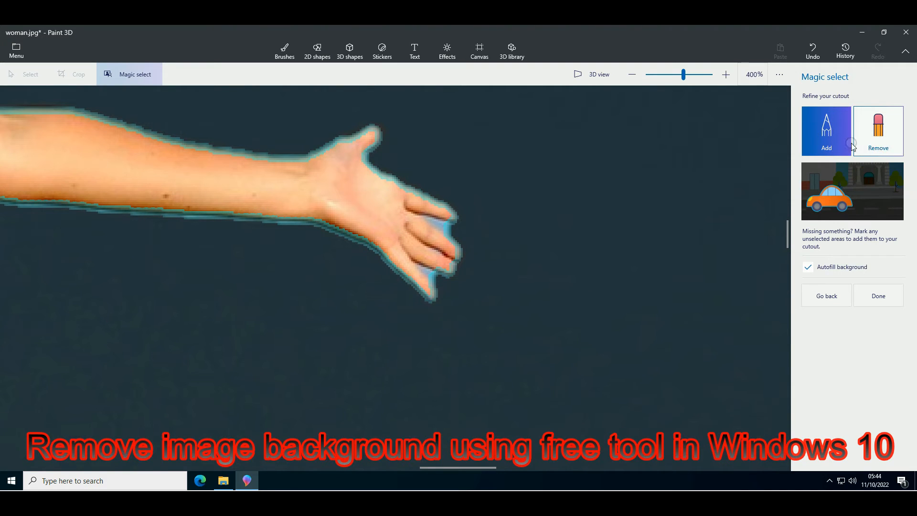
pyautogui.click(880, 144)
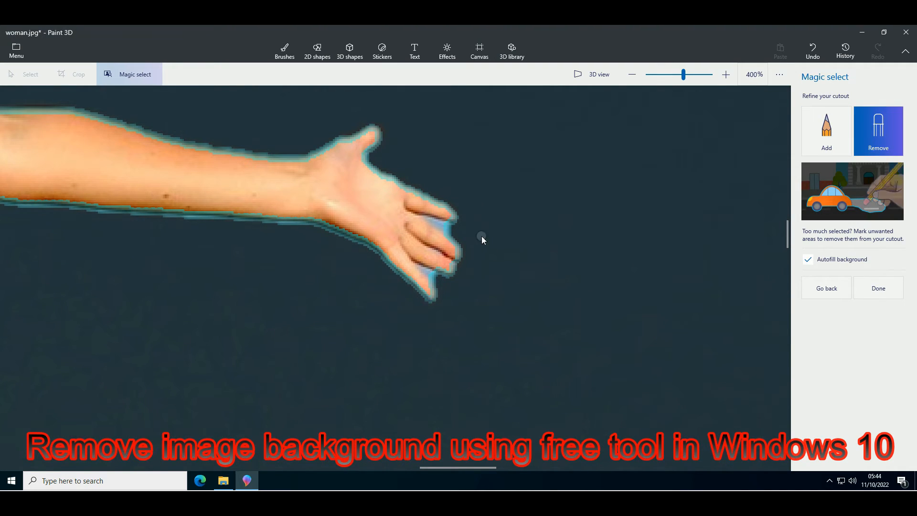
pyautogui.moveTo(448, 230); pyautogui.dragTo(434, 223)
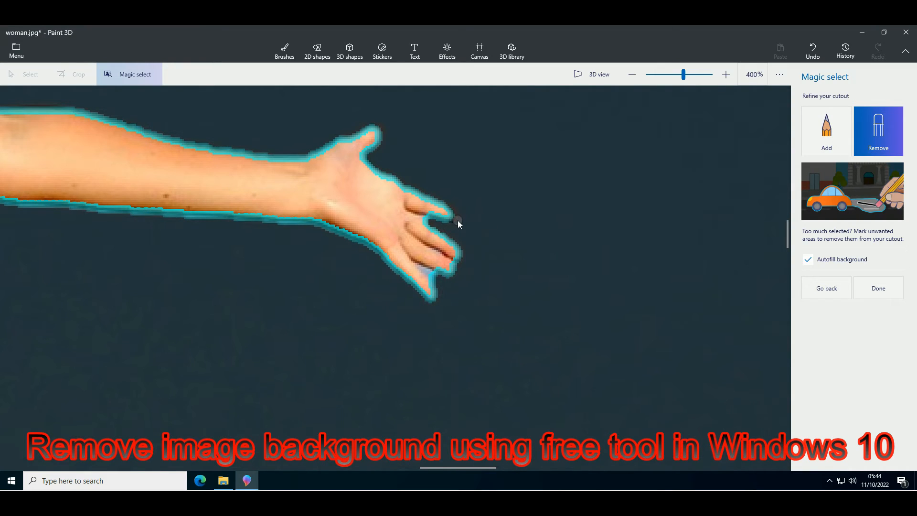
pyautogui.click(823, 147)
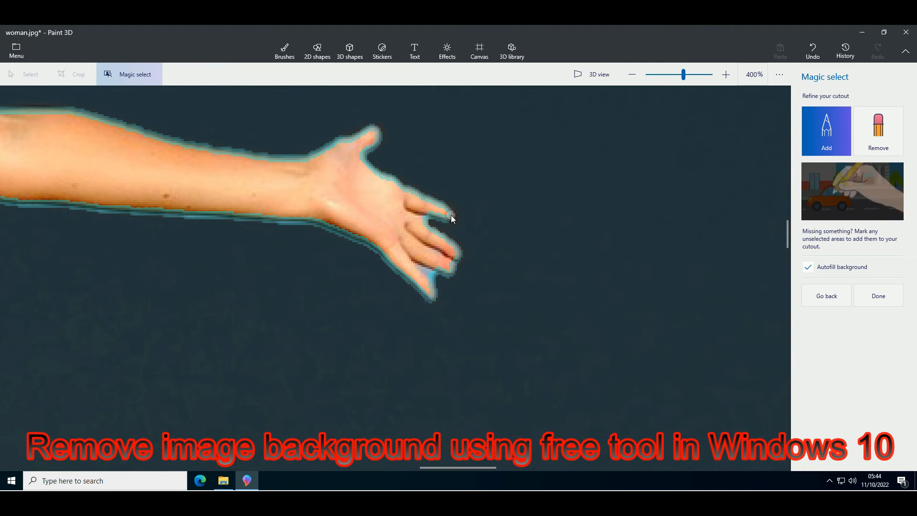
pyautogui.moveTo(443, 215); pyautogui.dragTo(429, 218)
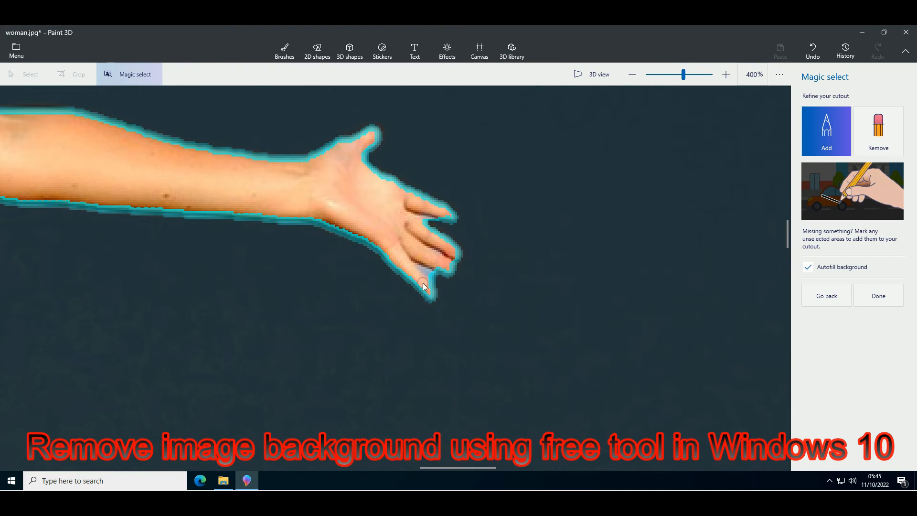
# Add the clipped edge of the little finger to the cutout and remove the sky between the two lowest fingers
pyautogui.moveTo(424, 278); pyautogui.dragTo(430, 285)
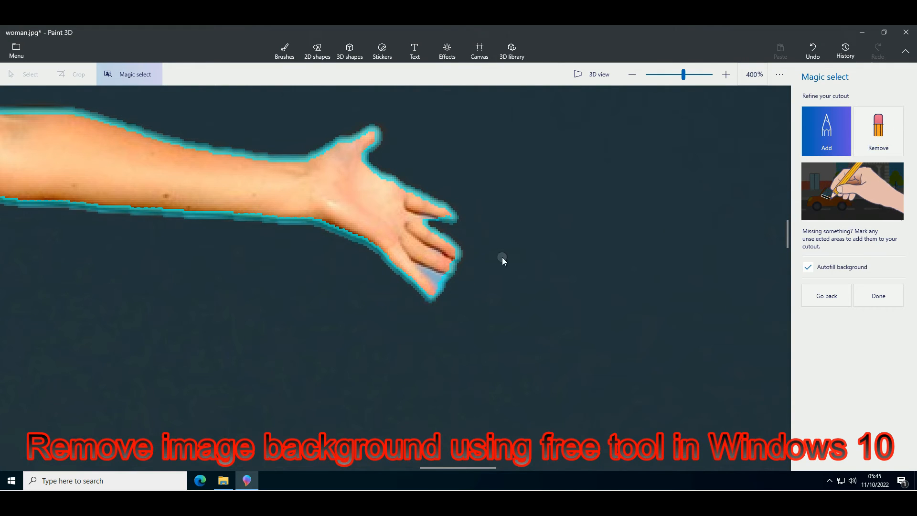
pyautogui.moveTo(439, 280); pyautogui.dragTo(427, 271)
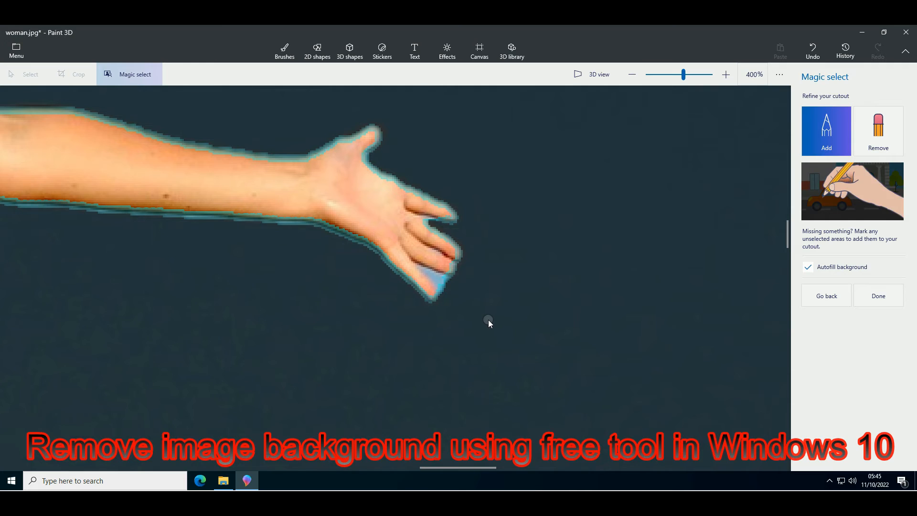
pyautogui.click(883, 132)
pyautogui.moveTo(449, 284)
pyautogui.mouseDown()
pyautogui.moveTo(430, 273)
pyautogui.moveTo(447, 281)
pyautogui.mouseUp()
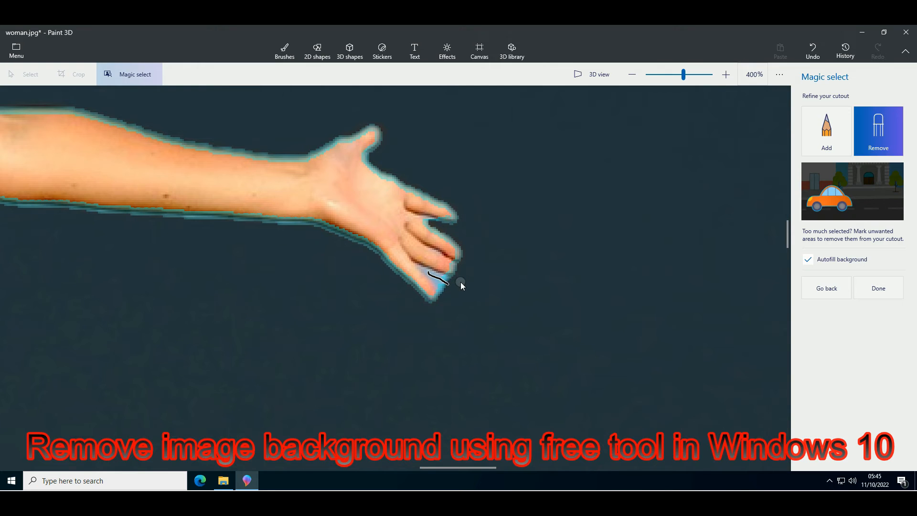
pyautogui.click(822, 149)
pyautogui.click(822, 139)
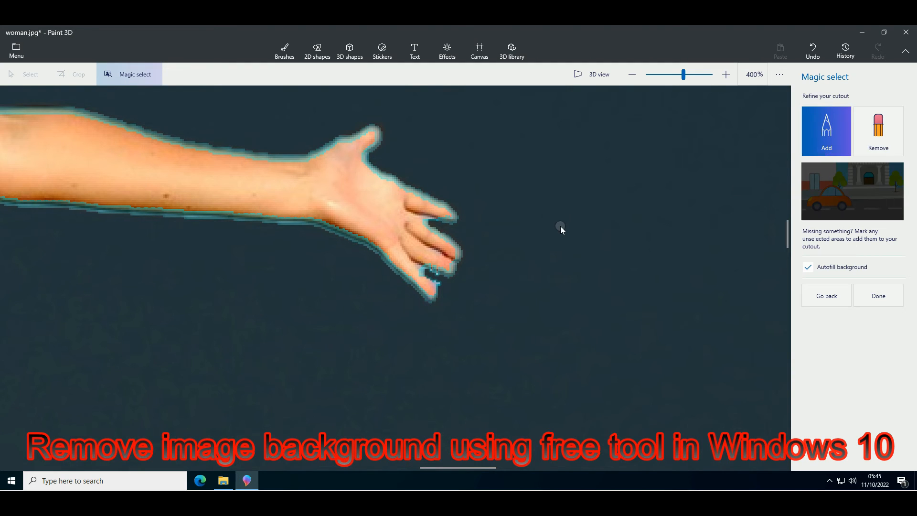
# Mark the ragged inner edge of the little finger to add its missing parts to the cutout
pyautogui.moveTo(416, 267); pyautogui.dragTo(424, 277)
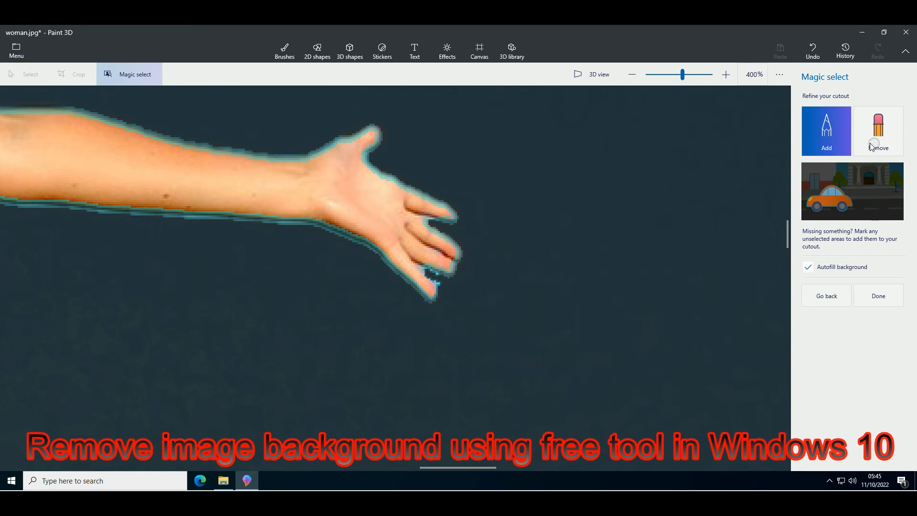
pyautogui.scroll(-1, 512, 228)
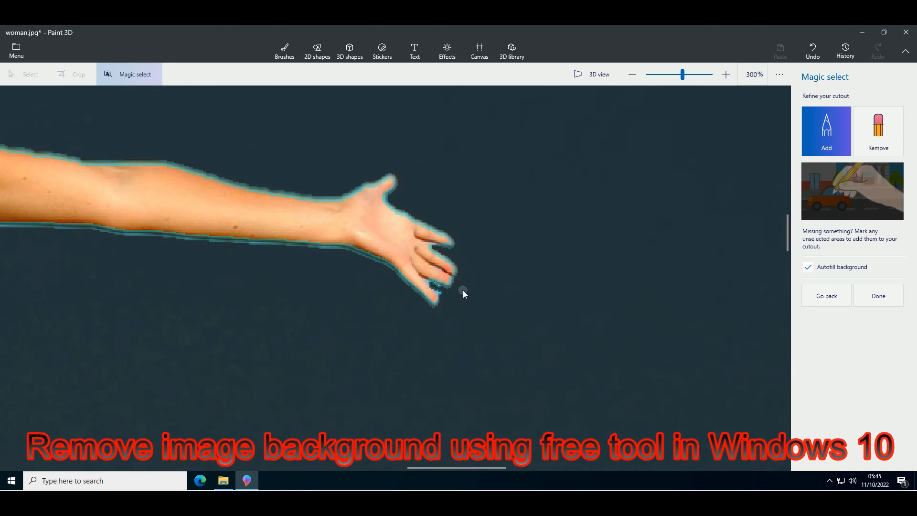
pyautogui.moveTo(434, 277); pyautogui.dragTo(436, 281)
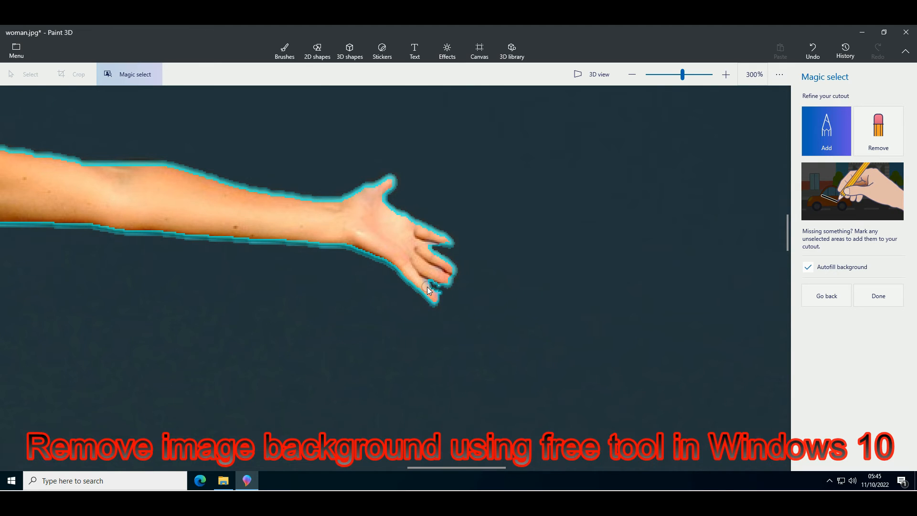
pyautogui.moveTo(426, 281); pyautogui.dragTo(434, 293)
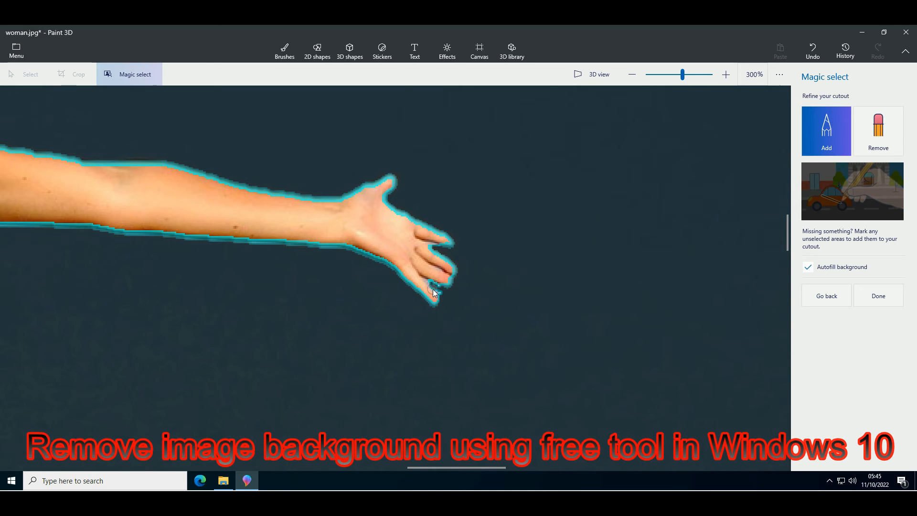
pyautogui.click(826, 146)
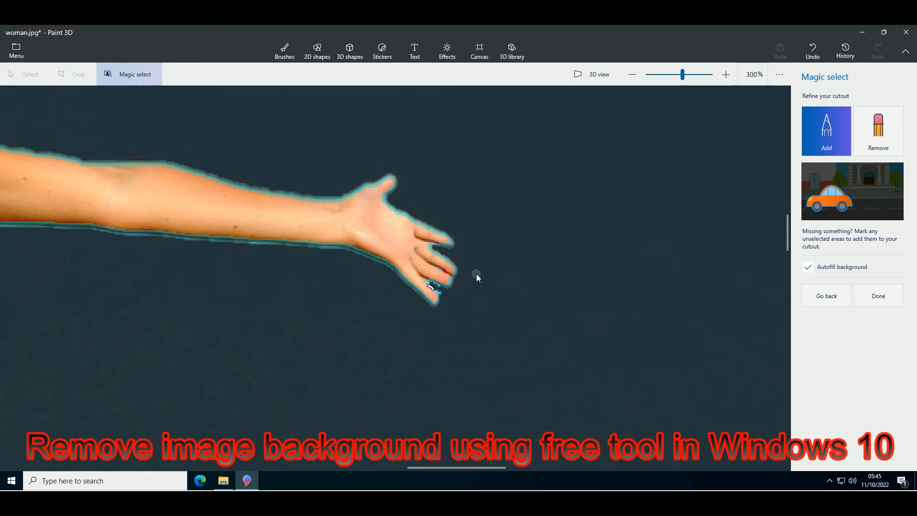
pyautogui.click(433, 285)
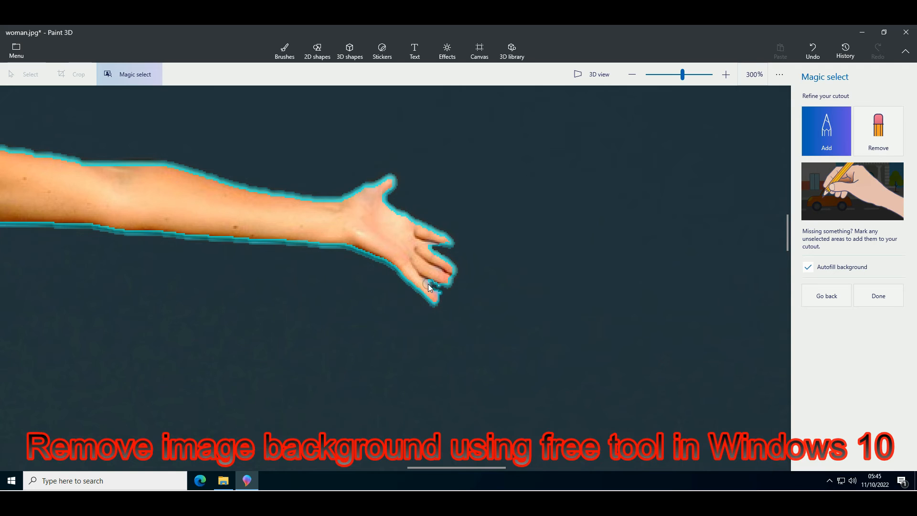
pyautogui.moveTo(427, 284); pyautogui.dragTo(435, 291)
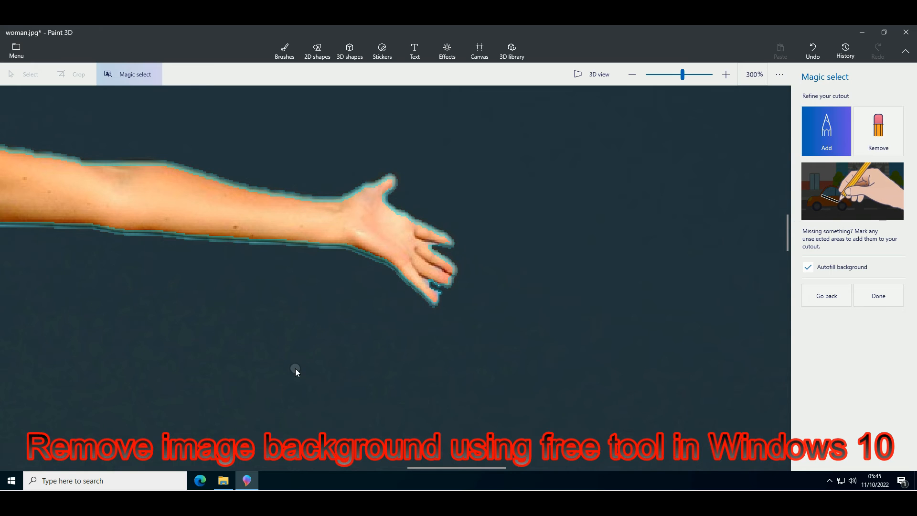
# Add a final touch-up along the lower fingers of the hand over the sea and finish the cutout
pyautogui.click(683, 76)
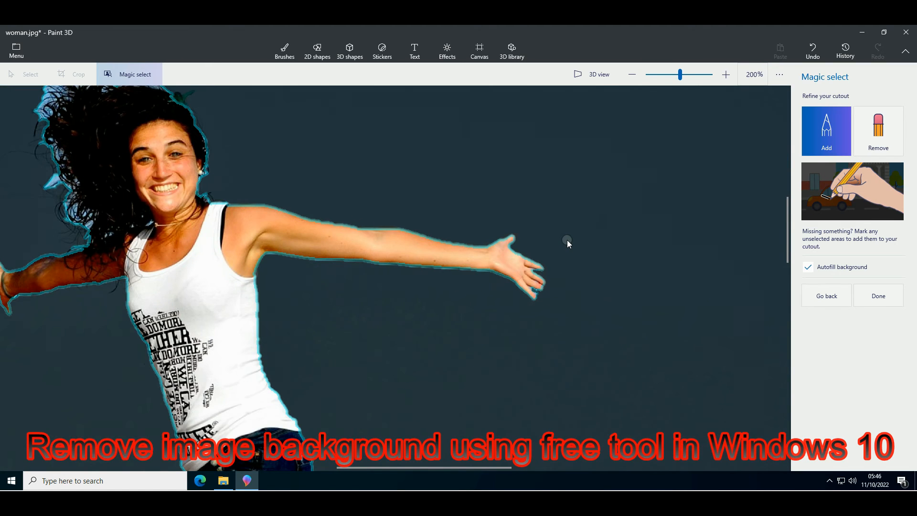
pyautogui.scroll(-2, 567, 239)
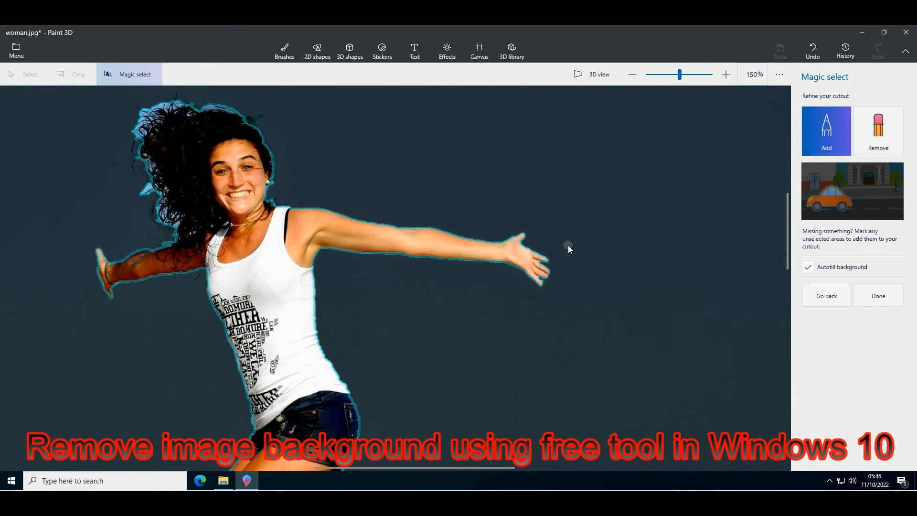
pyautogui.scroll(-1, 568, 245)
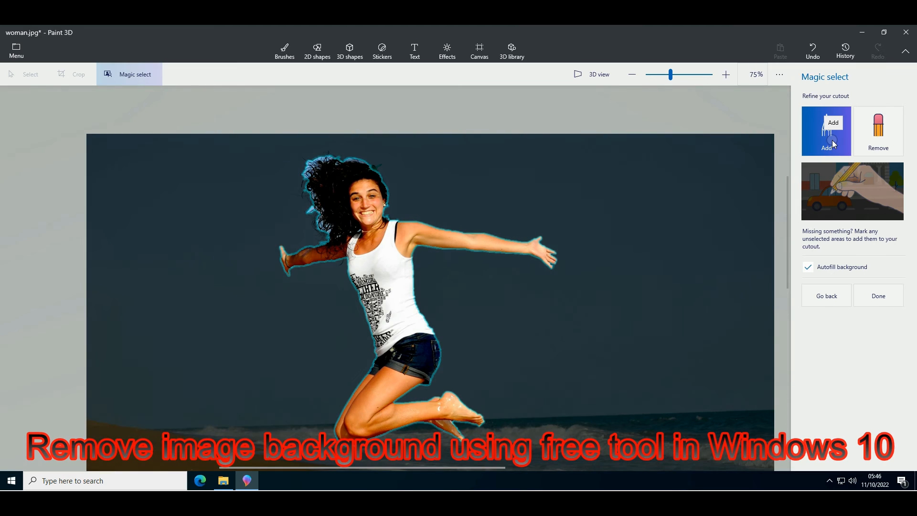
pyautogui.click(832, 143)
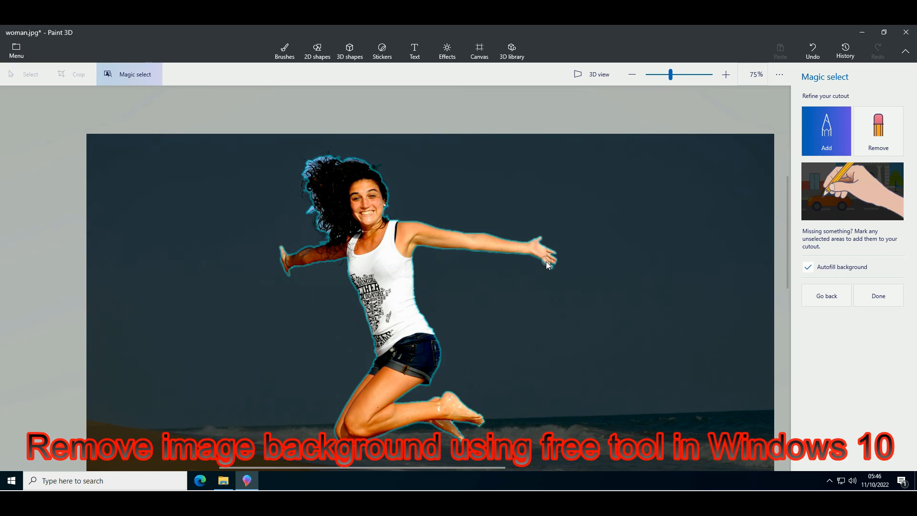
pyautogui.moveTo(546, 261); pyautogui.dragTo(551, 265)
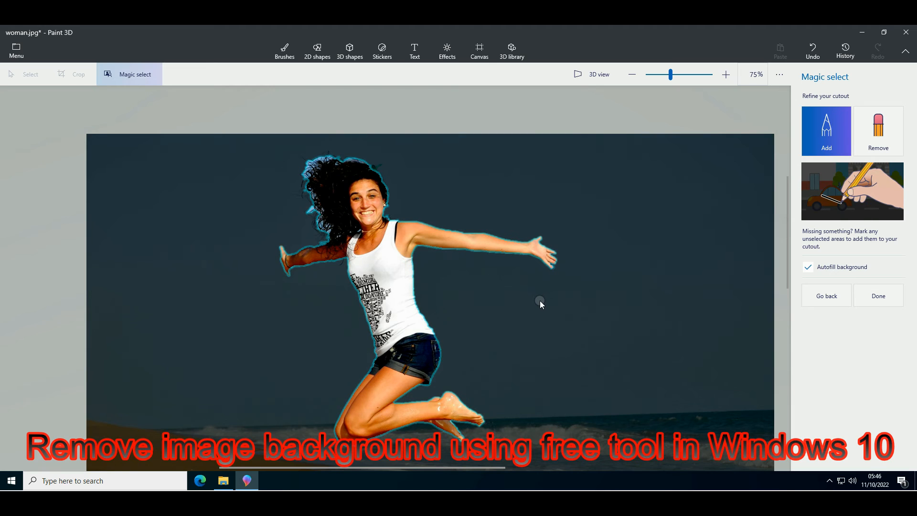
pyautogui.scroll(-2, 540, 299)
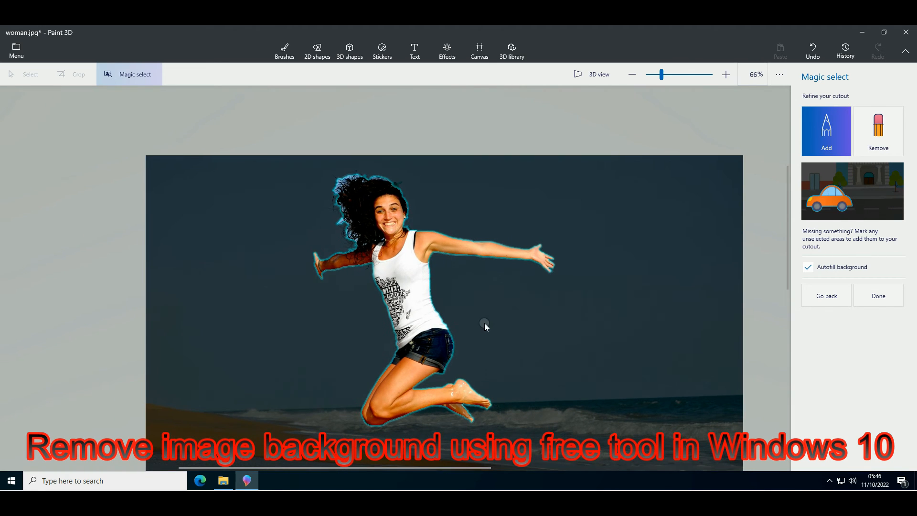
pyautogui.scroll(-2, 484, 323)
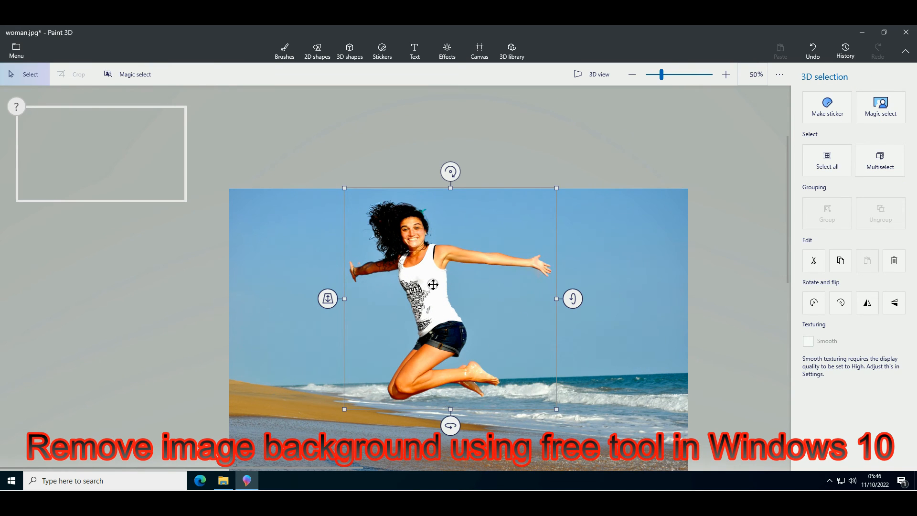
# Move the cut-out woman over to the sea side of the photo and copy her
pyautogui.moveTo(442, 289); pyautogui.dragTo(566, 291)
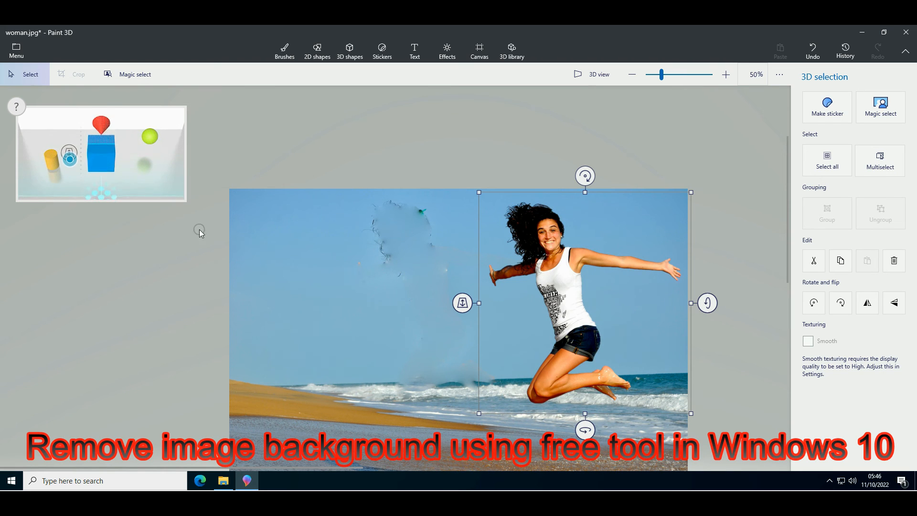
pyautogui.rightClick(559, 281)
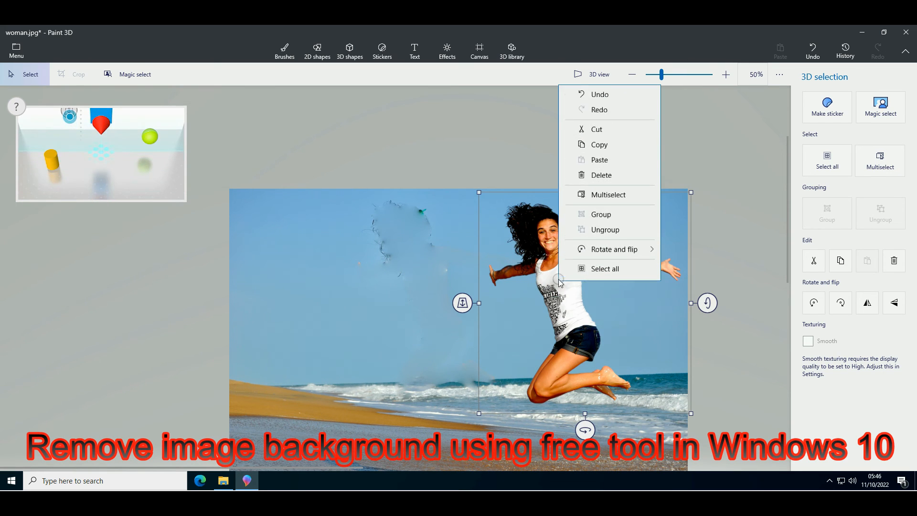
pyautogui.click(601, 148)
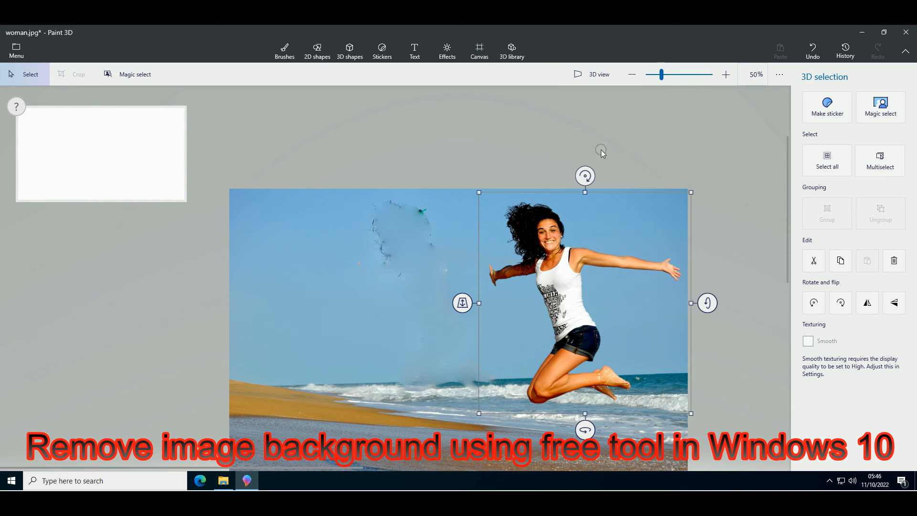
# Create a new project without saving the changes to woman.jpg, and paste the cut-out woman into it
pyautogui.click(16, 51)
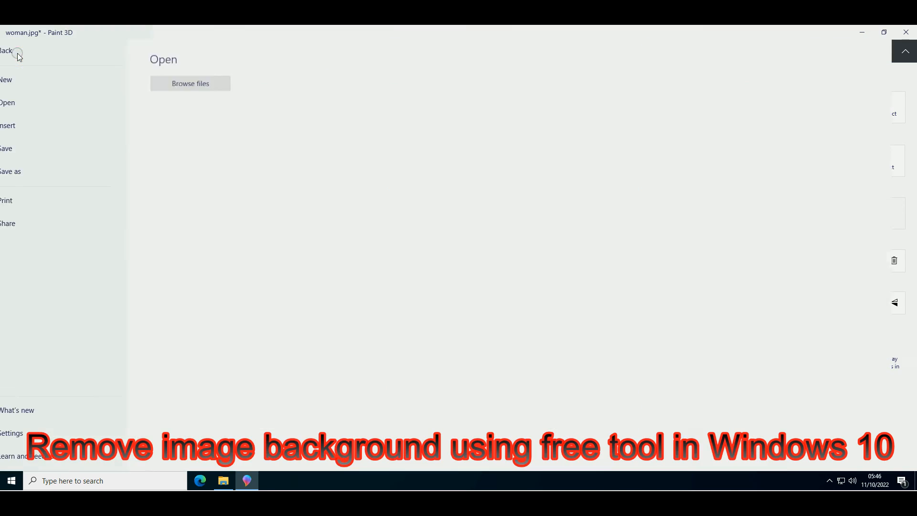
pyautogui.click(35, 79)
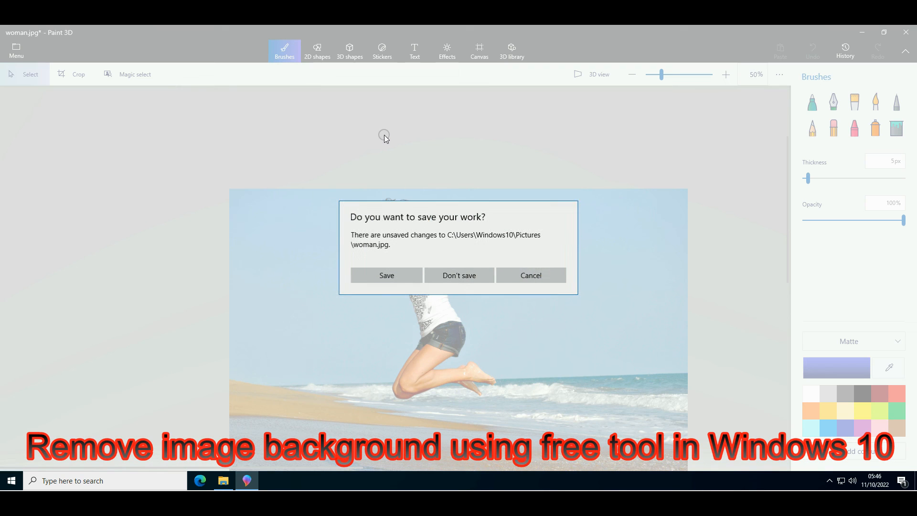
pyautogui.click(456, 276)
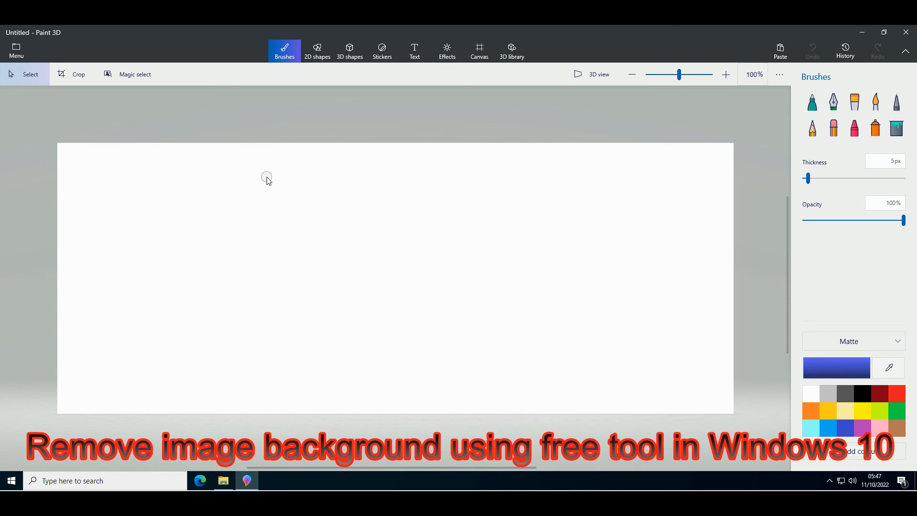
pyautogui.rightClick(310, 207)
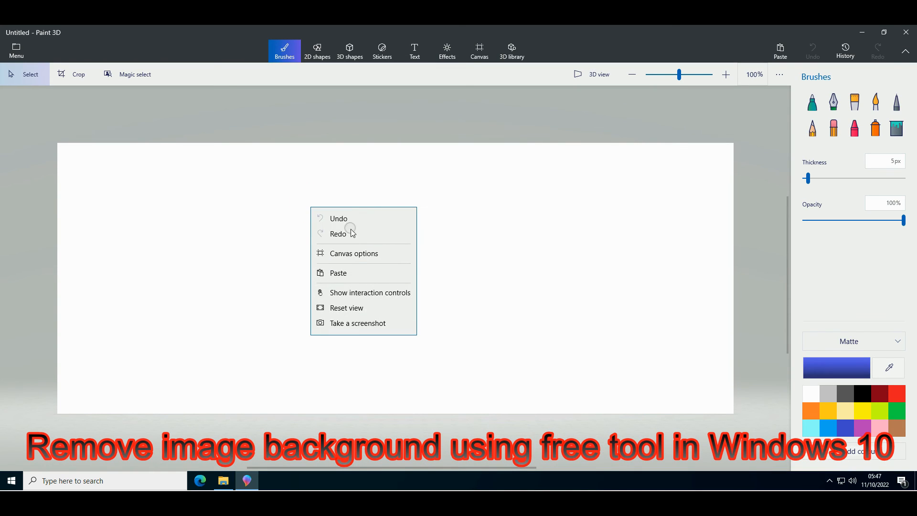
pyautogui.click(343, 272)
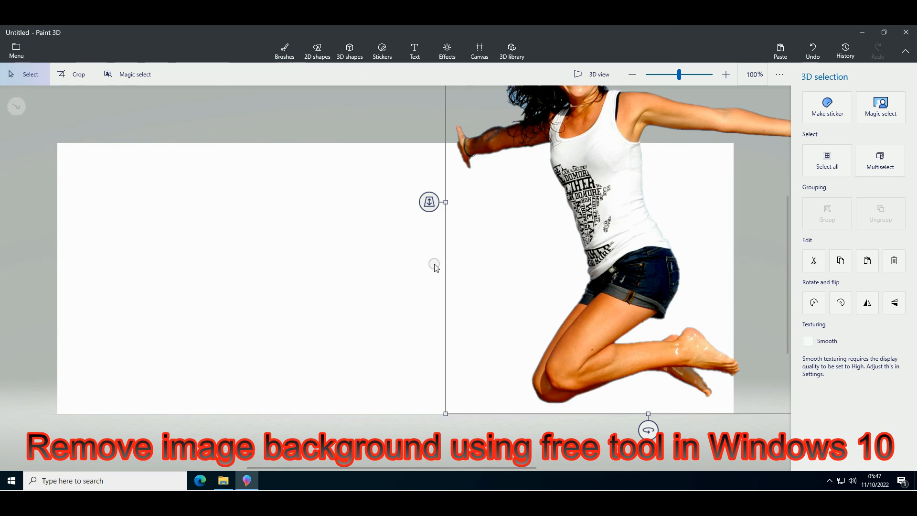
# Scale the pasted woman down to nearly the canvas height, position her fully on the white canvas, and deselect her
pyautogui.scroll(2, 619, 224)
pyautogui.moveTo(610, 215); pyautogui.dragTo(374, 274)
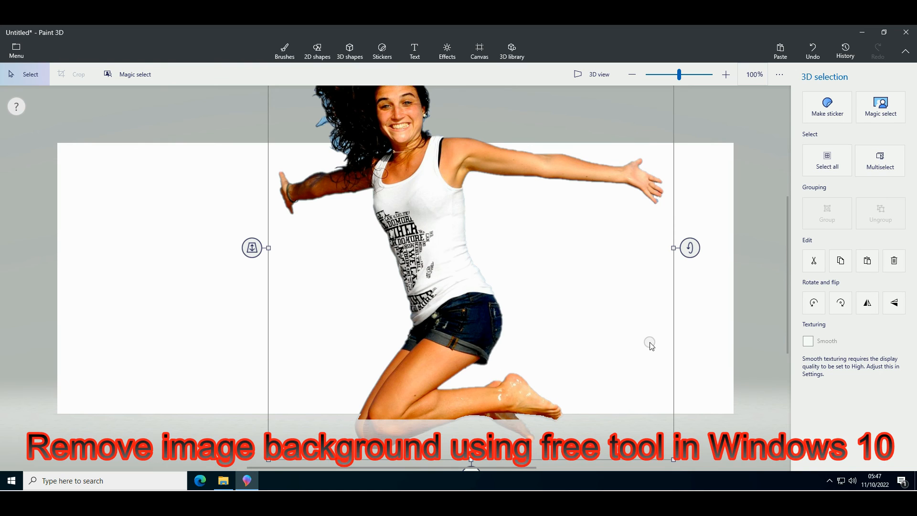
pyautogui.scroll(-2, 678, 462)
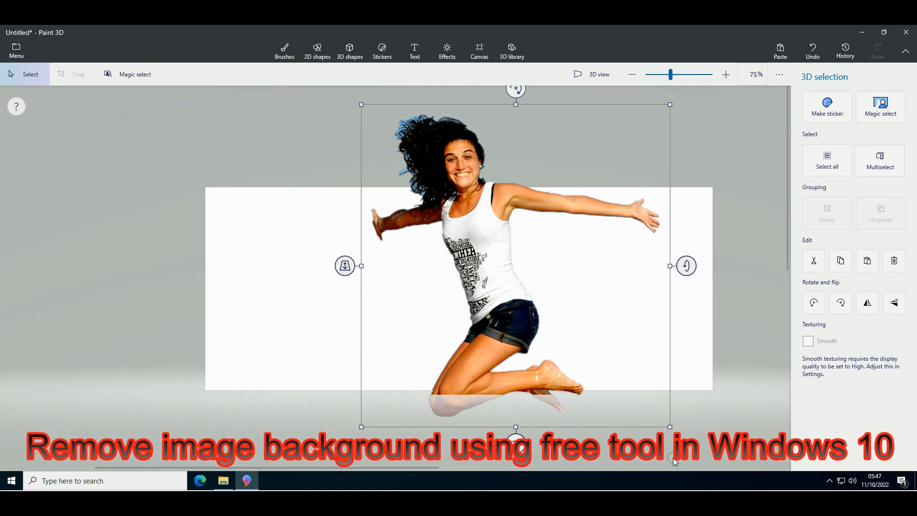
pyautogui.moveTo(668, 425); pyautogui.dragTo(496, 291)
pyautogui.click(426, 187)
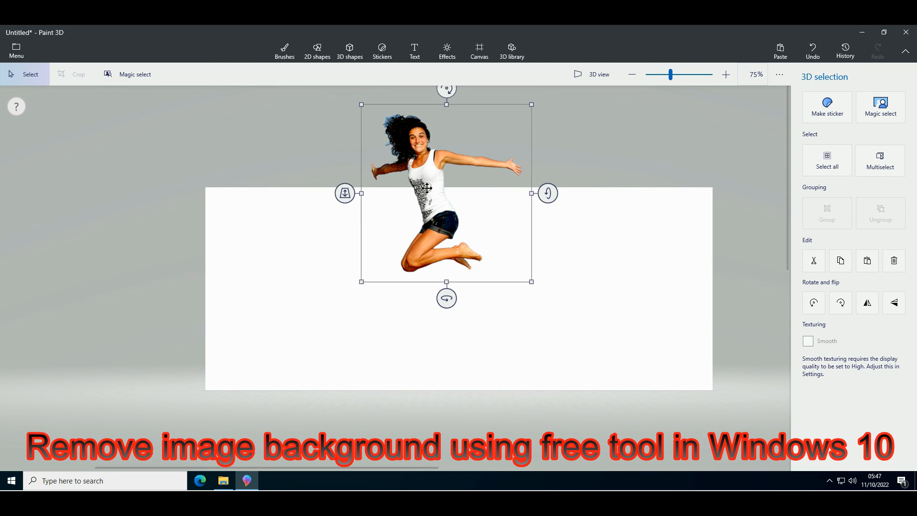
pyautogui.moveTo(424, 182); pyautogui.dragTo(415, 289)
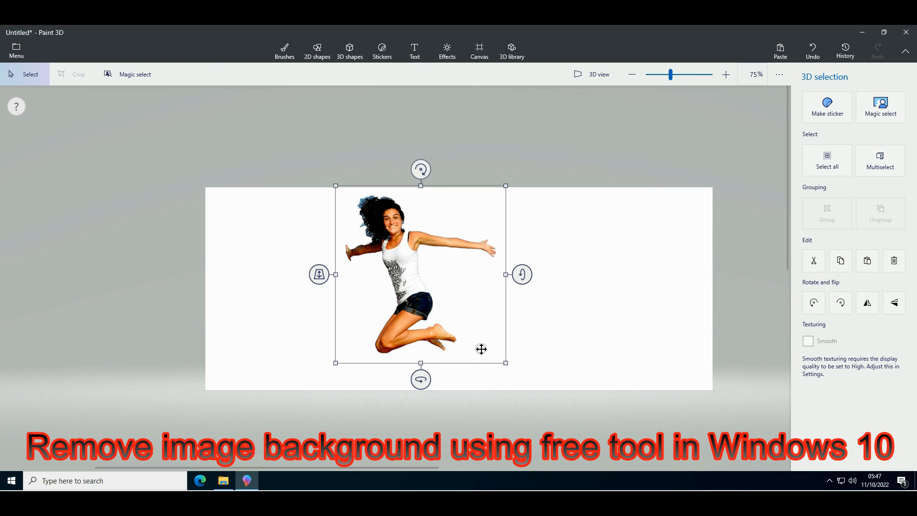
pyautogui.moveTo(511, 370); pyautogui.dragTo(532, 385)
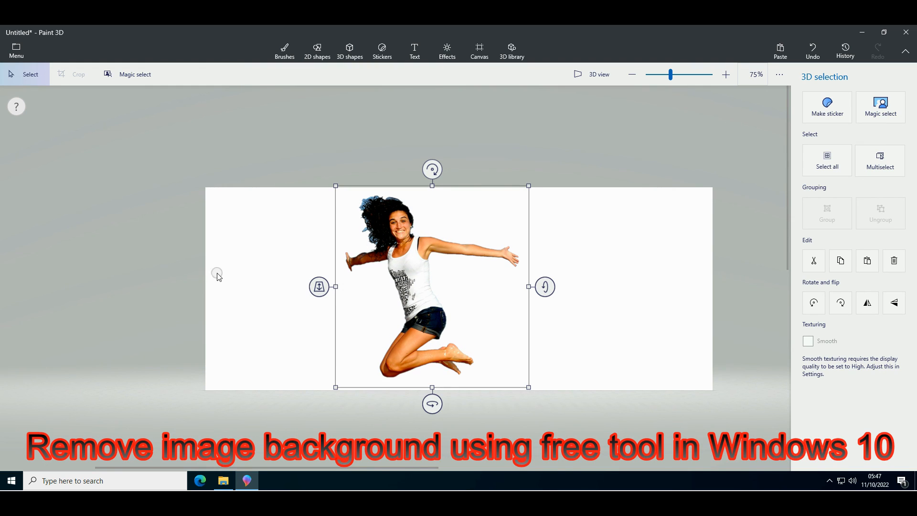
pyautogui.click(612, 144)
pyautogui.scroll(-3, 483, 291)
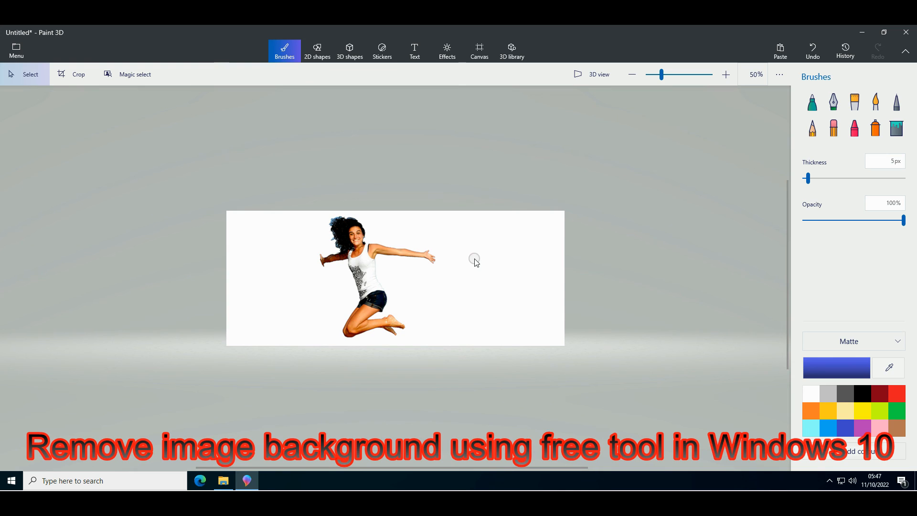
# Start saving a copy of the new picture in an image format
pyautogui.click(17, 50)
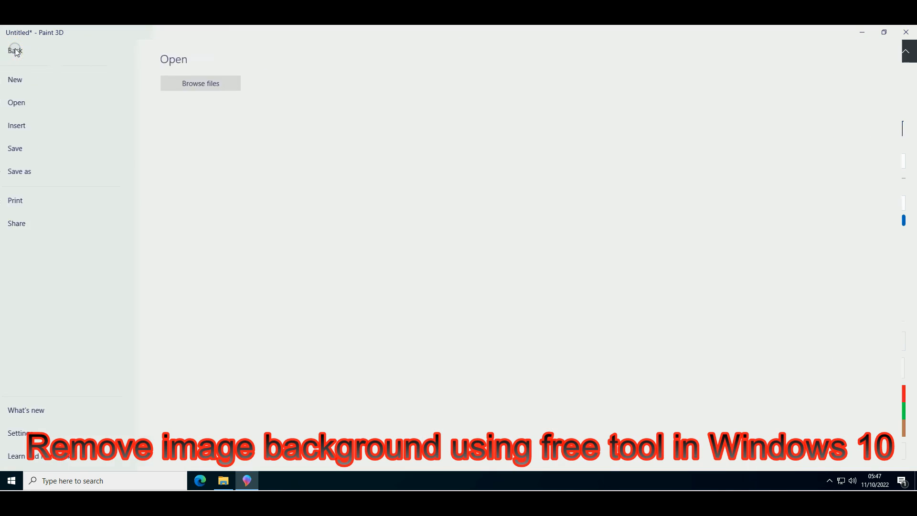
pyautogui.click(36, 171)
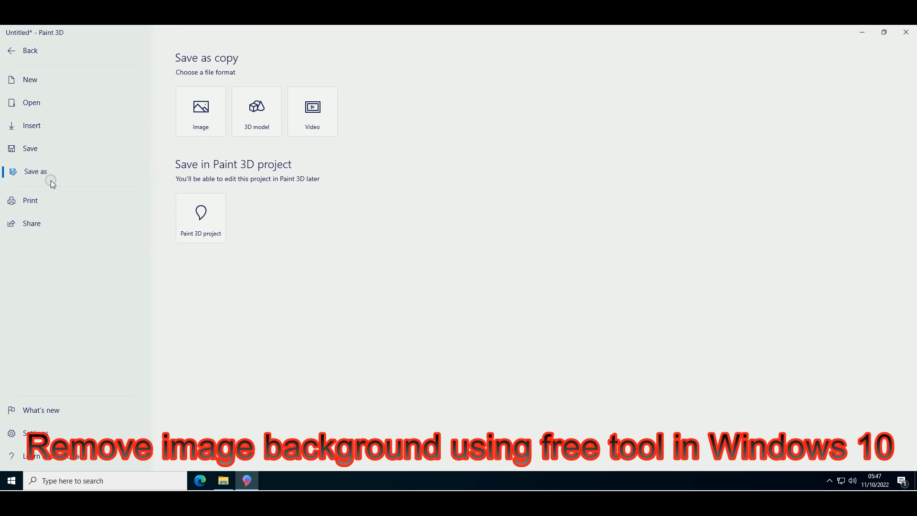
pyautogui.click(208, 121)
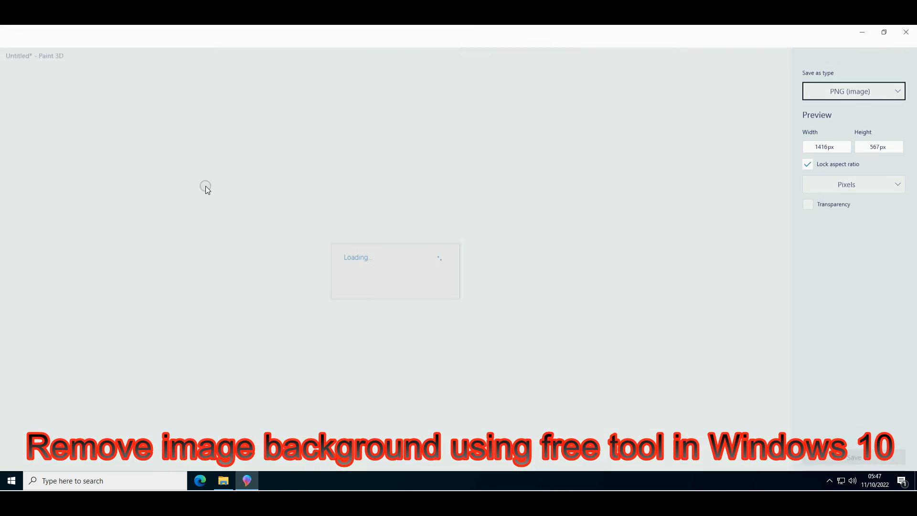